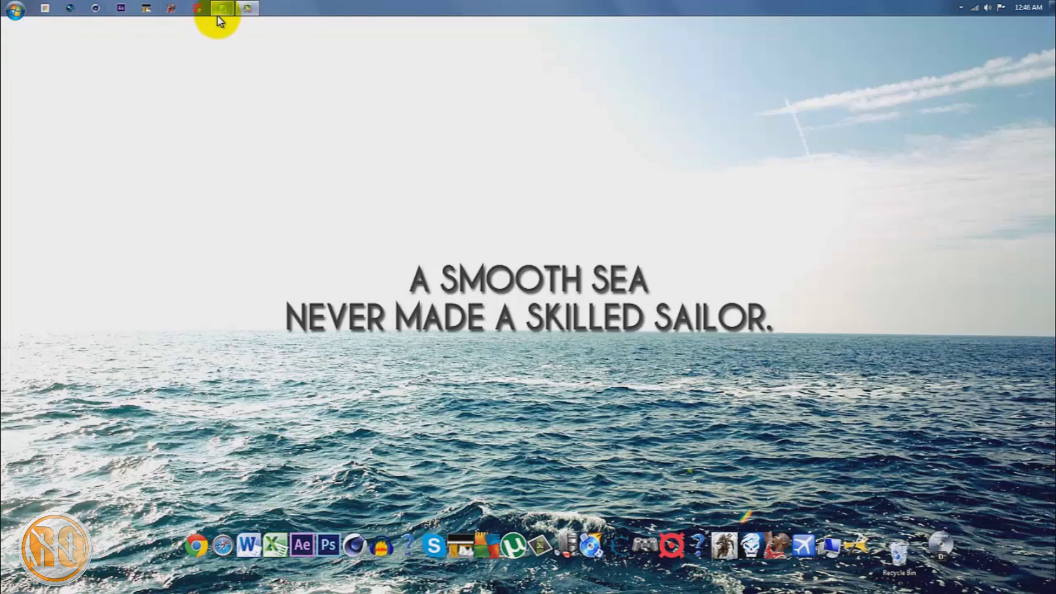
Bring up the Notepad banner notes and highlight the 1280 x 350 and 2120x1193 size lines.
{"action": "mouse_move", "coordinate": [217, 16]}
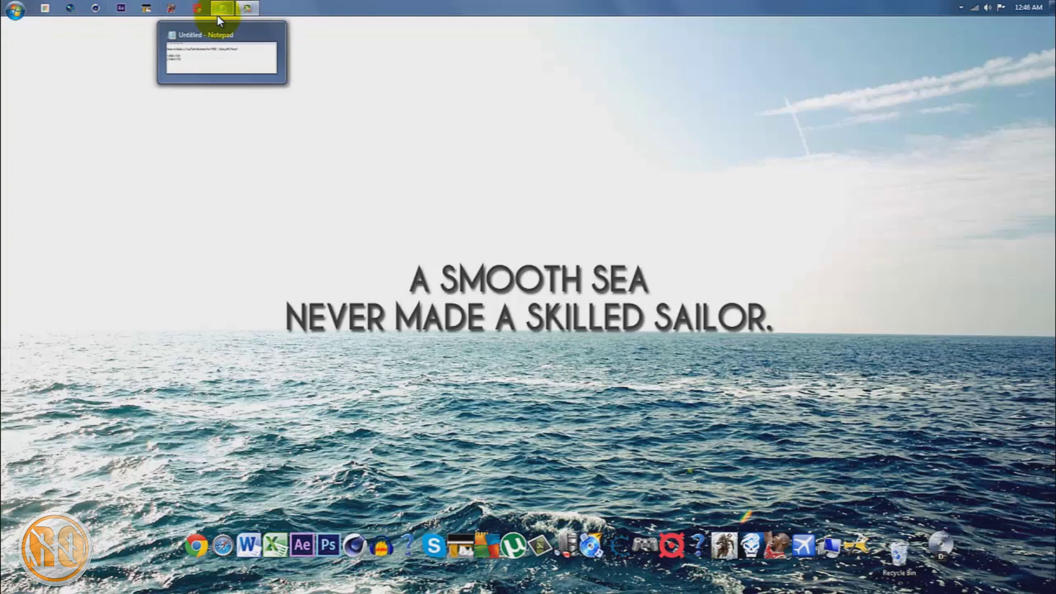
{"action": "left_click", "coordinate": [217, 15]}
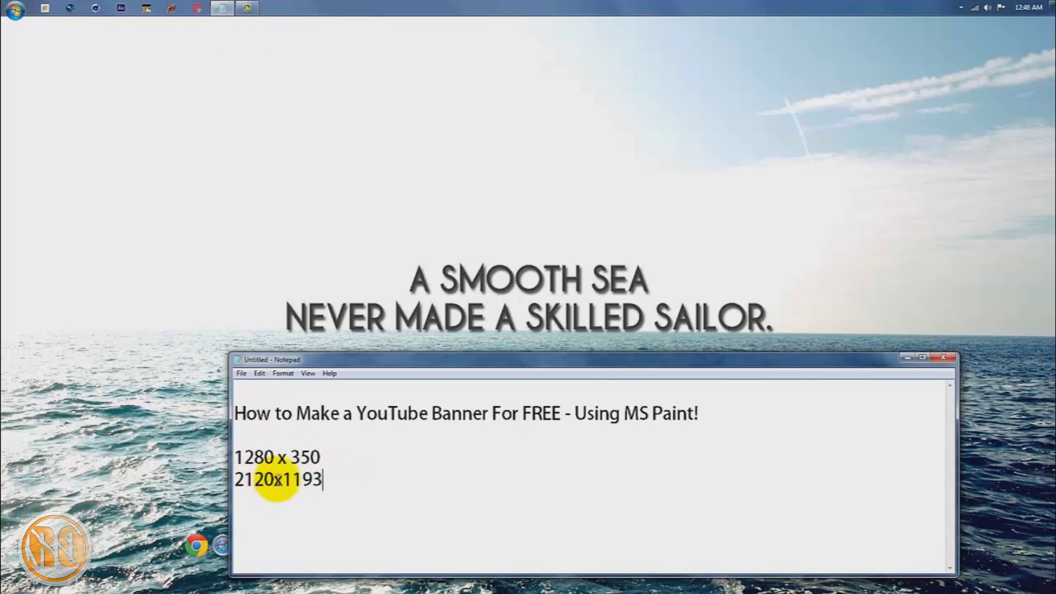
{"action": "left_click_drag", "start_coordinate": [323, 457], "coordinate": [235, 458]}
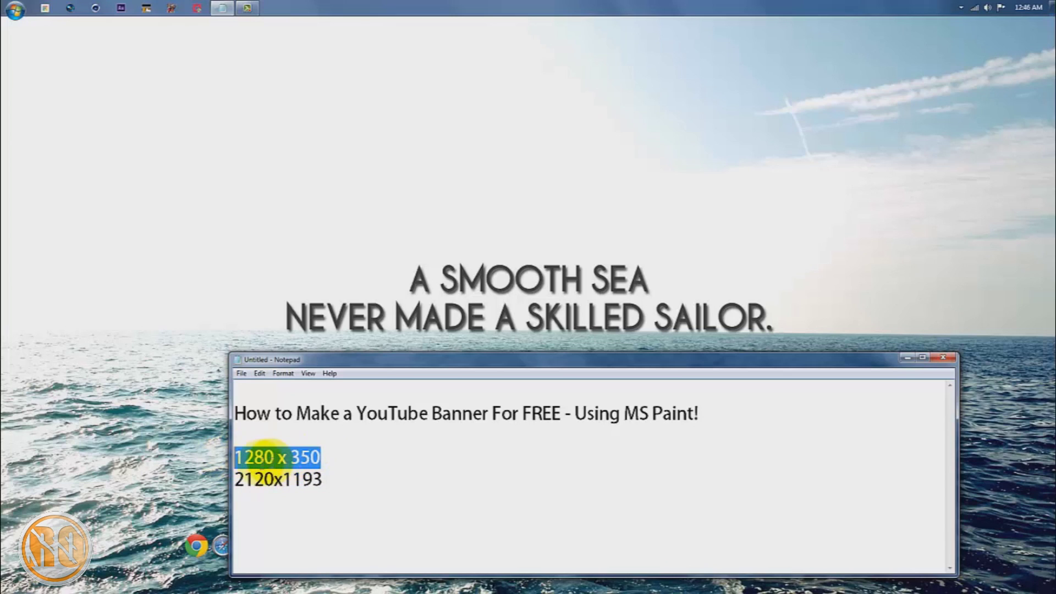
{"action": "left_click_drag", "start_coordinate": [341, 478], "coordinate": [228, 481]}
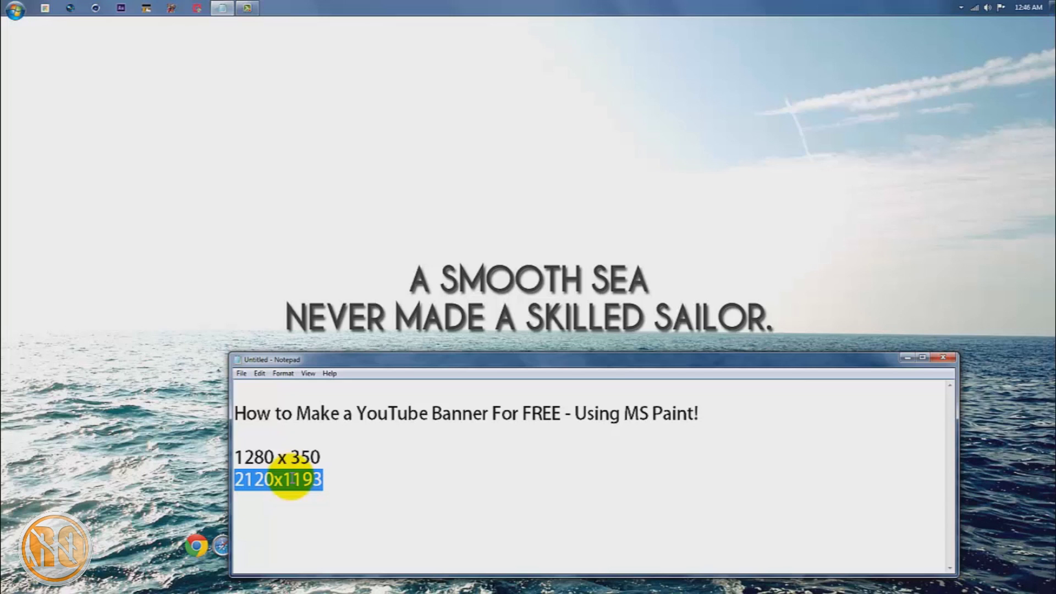
Minimize Notepad and launch Paint by searching 'paint' in the Start menu.
{"action": "left_click", "coordinate": [908, 358]}
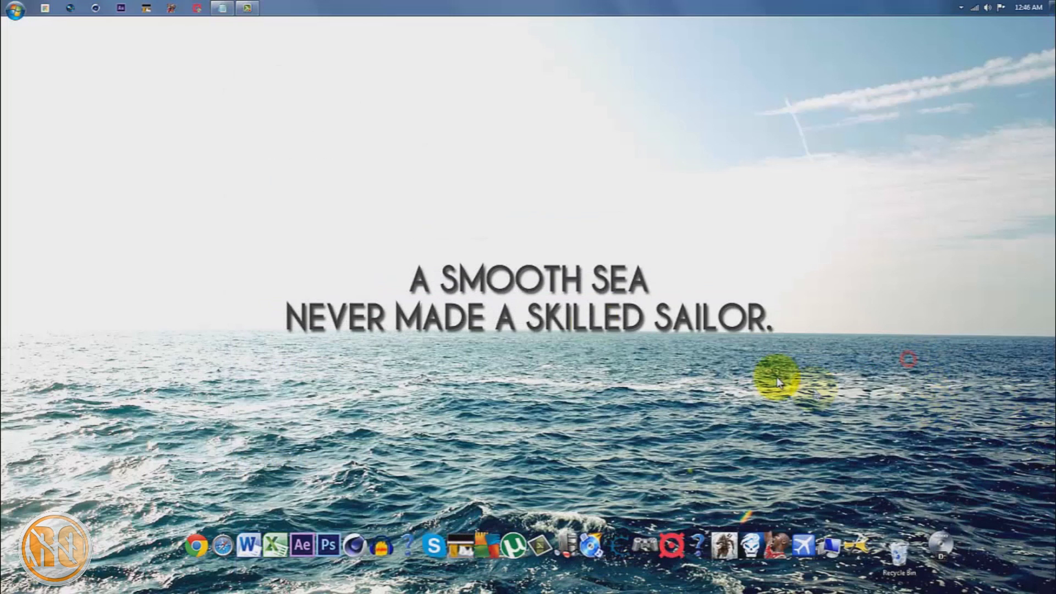
{"action": "left_click", "coordinate": [12, 9]}
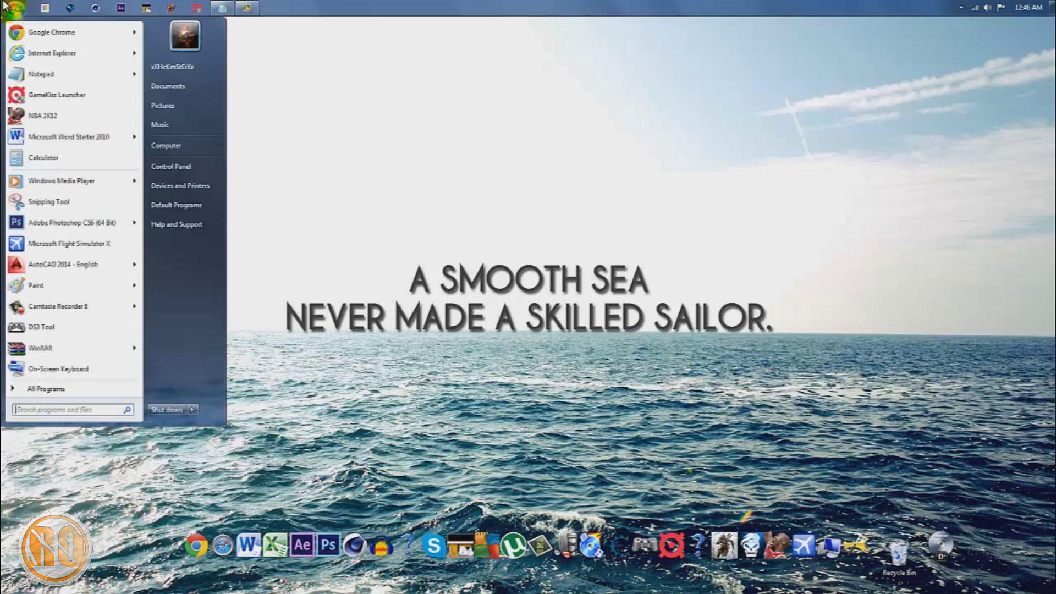
{"action": "type", "text": "MS paint"}
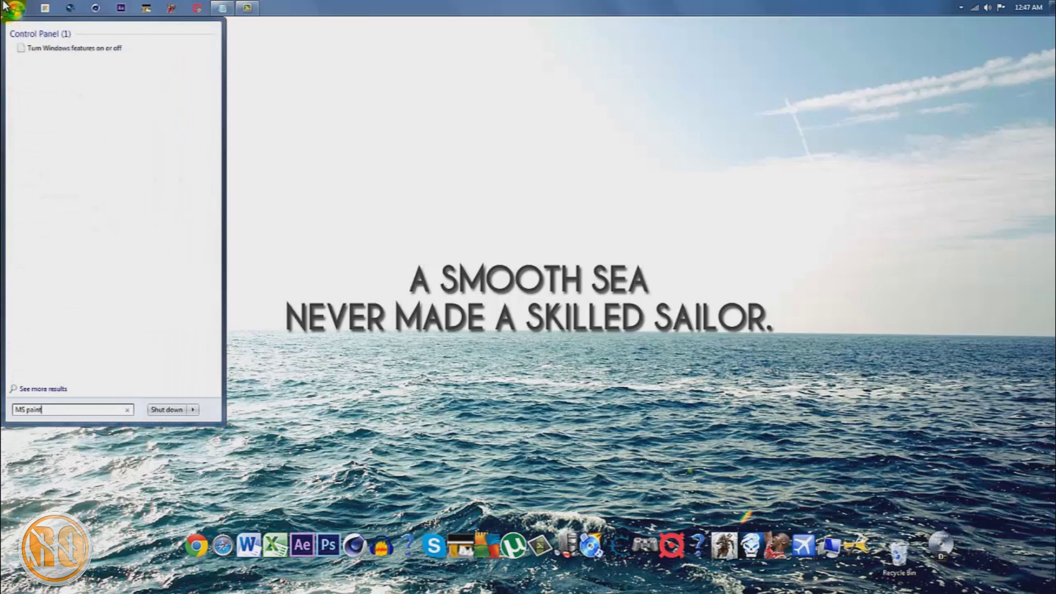
{"action": "key", "text": "BackSpace"}
{"action": "key", "text": "BackSpace"}
{"action": "key", "text": "BackSpace"}
{"action": "key", "text": "BackSpace"}
{"action": "key", "text": "BackSpace"}
{"action": "key", "text": "BackSpace"}
{"action": "key", "text": "BackSpace"}
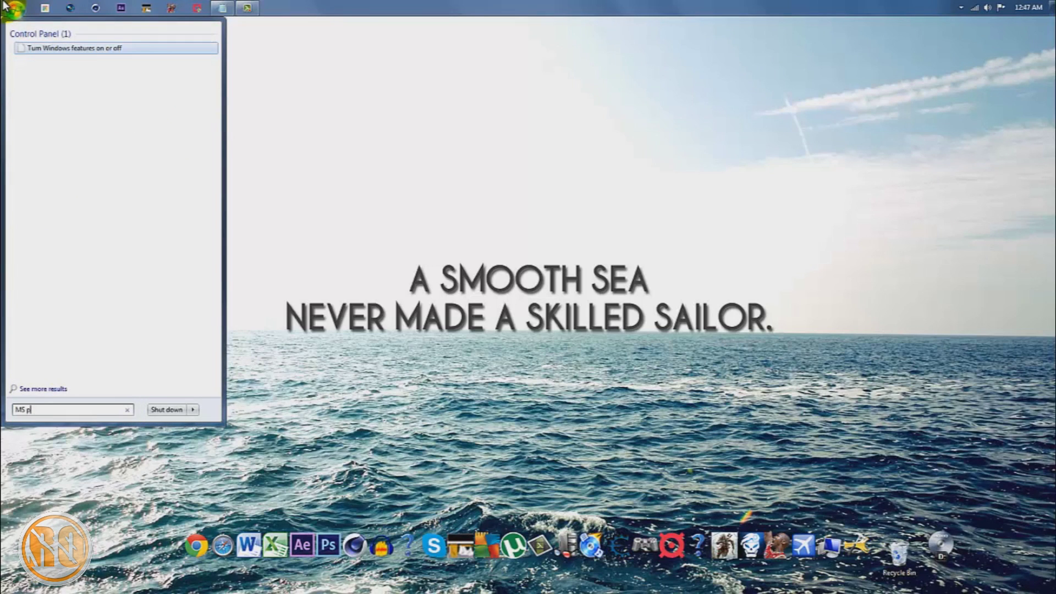
{"action": "type", "text": "paint"}
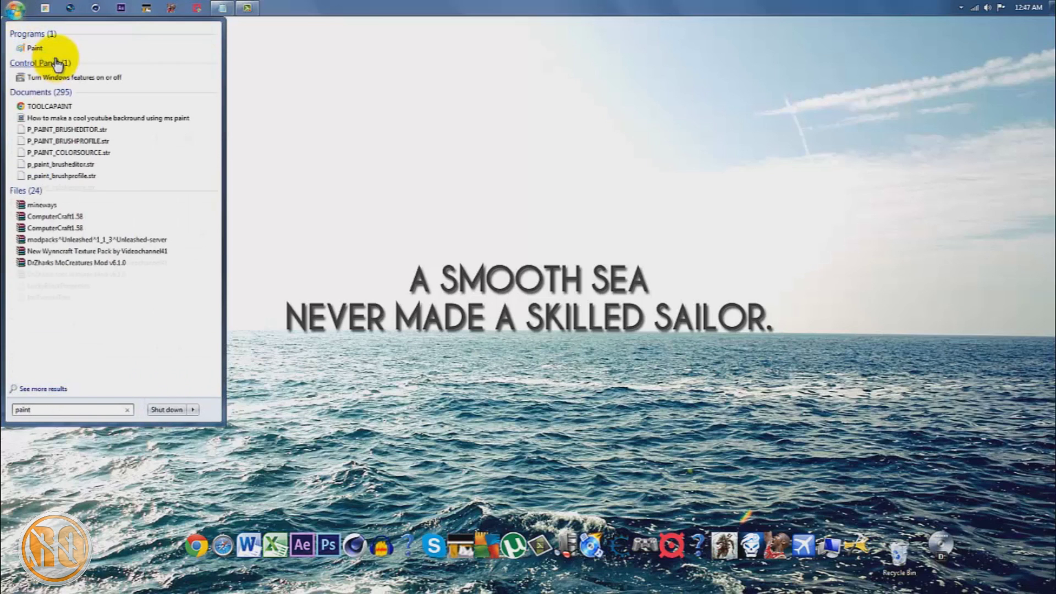
{"action": "left_click", "coordinate": [50, 48]}
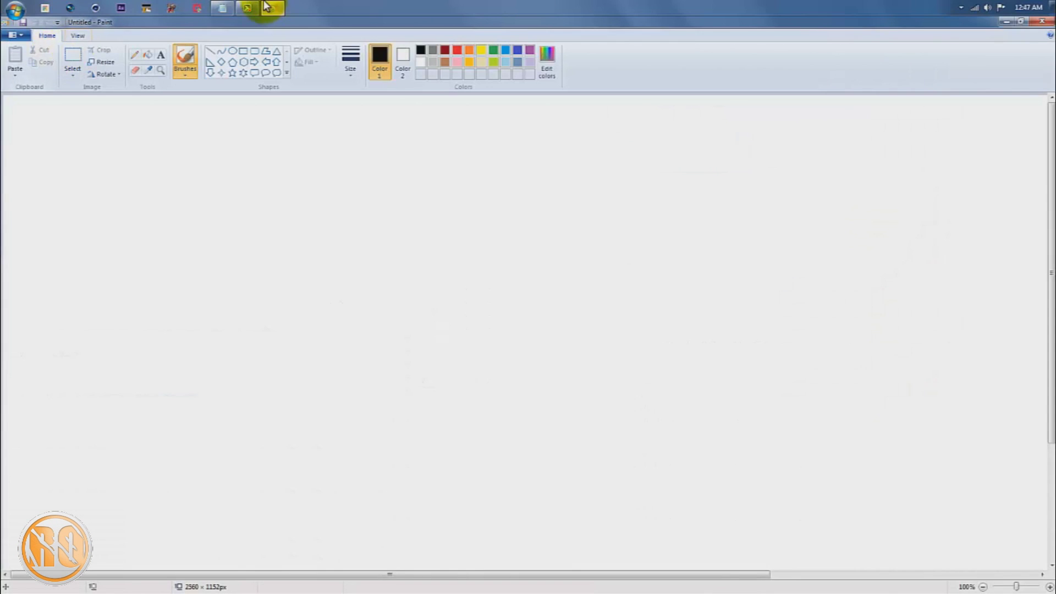
Recheck the 1280 x 350 size in the notes, then zoom the 2560 × 1152px canvas out to 25%.
{"action": "left_click", "coordinate": [222, 8]}
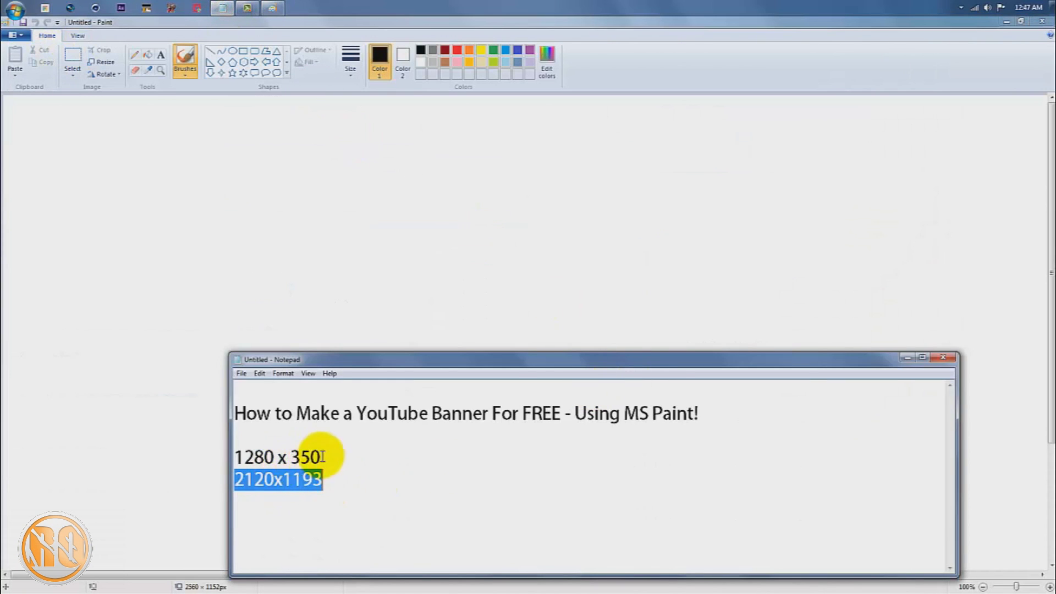
{"action": "left_click_drag", "start_coordinate": [323, 457], "coordinate": [193, 456]}
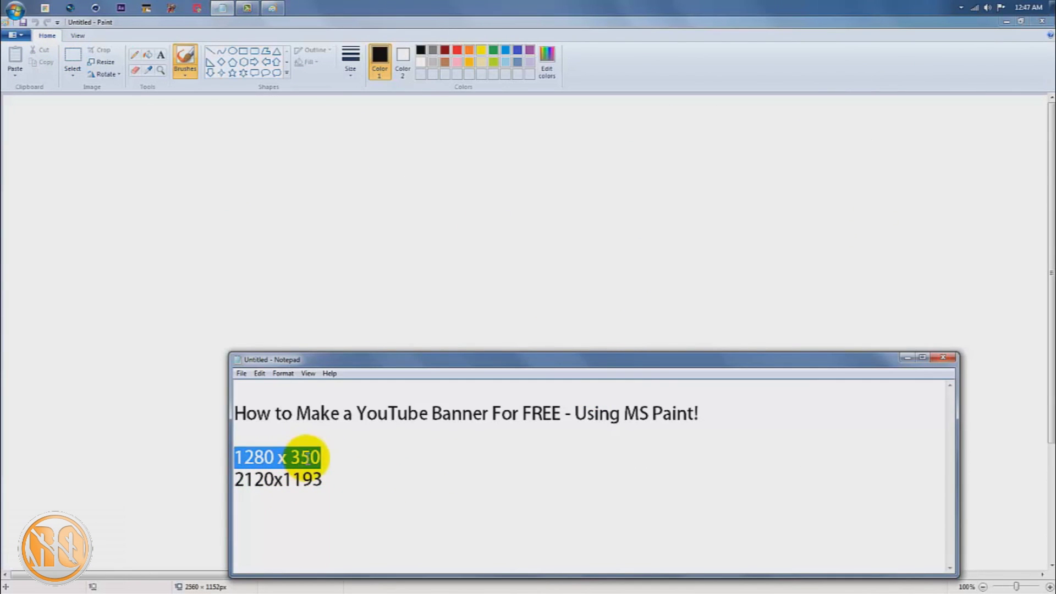
{"action": "left_click", "coordinate": [908, 361]}
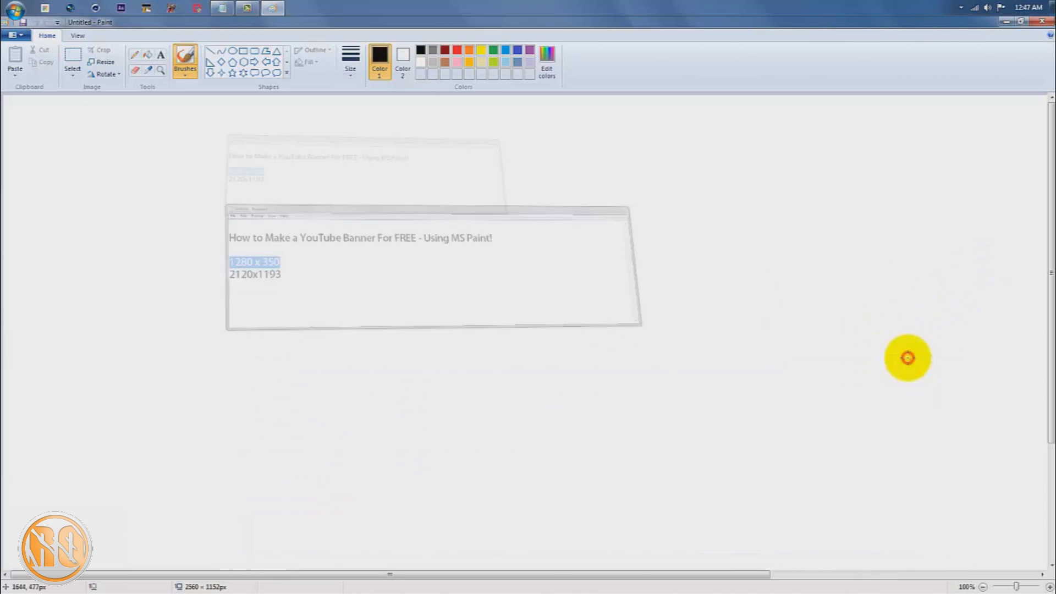
{"action": "left_click", "coordinate": [983, 586]}
{"action": "left_click", "coordinate": [983, 587]}
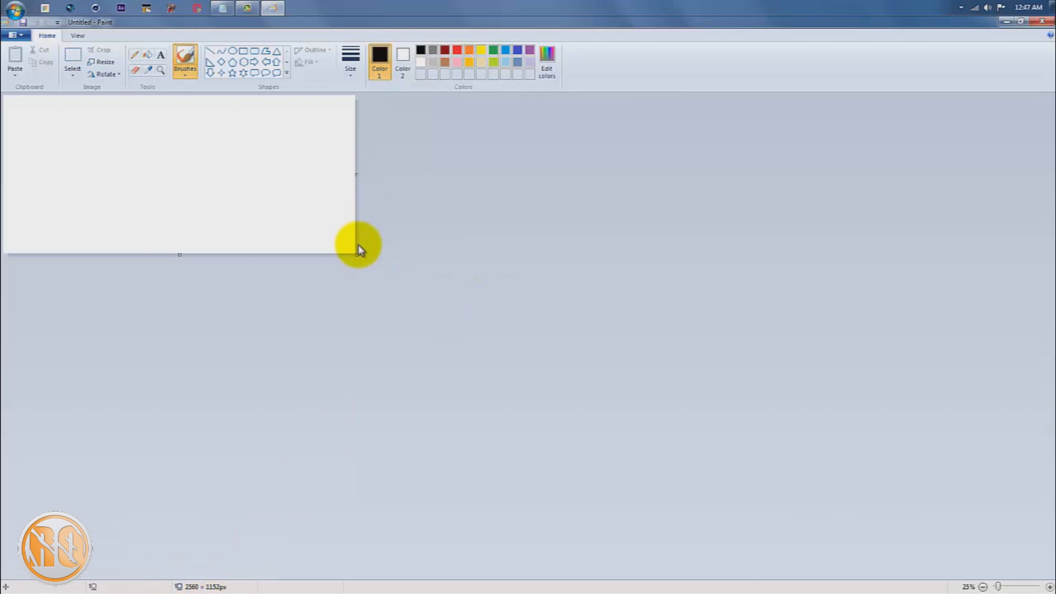
Drag the canvas's bottom edge up until it is 348 px tall.
{"action": "left_click_drag", "start_coordinate": [180, 255], "coordinate": [180, 240]}
{"action": "left_click", "coordinate": [221, 8]}
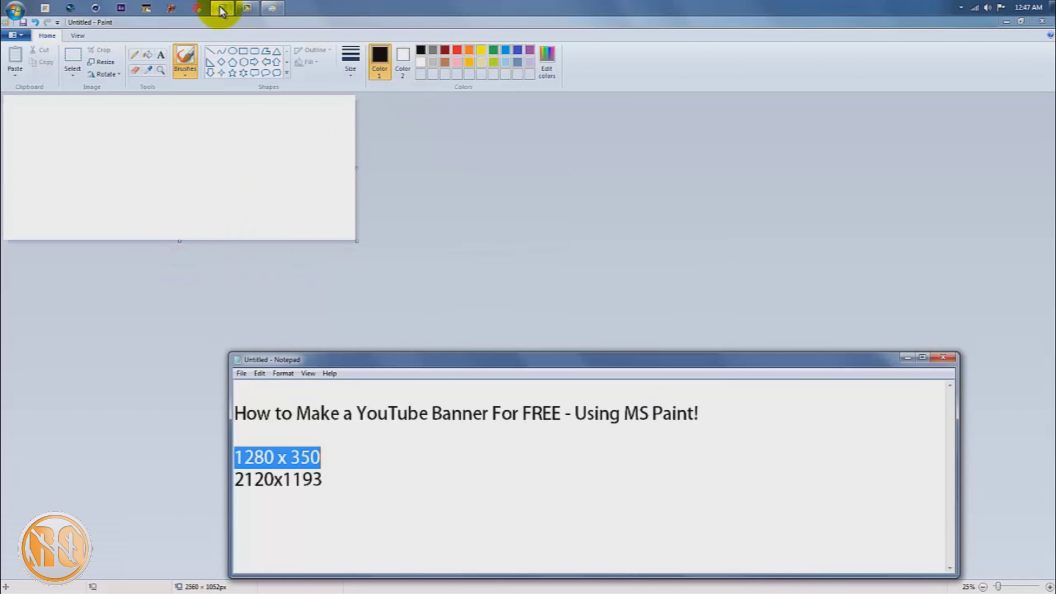
{"action": "left_click", "coordinate": [222, 8]}
{"action": "left_click_drag", "start_coordinate": [180, 241], "coordinate": [185, 143]}
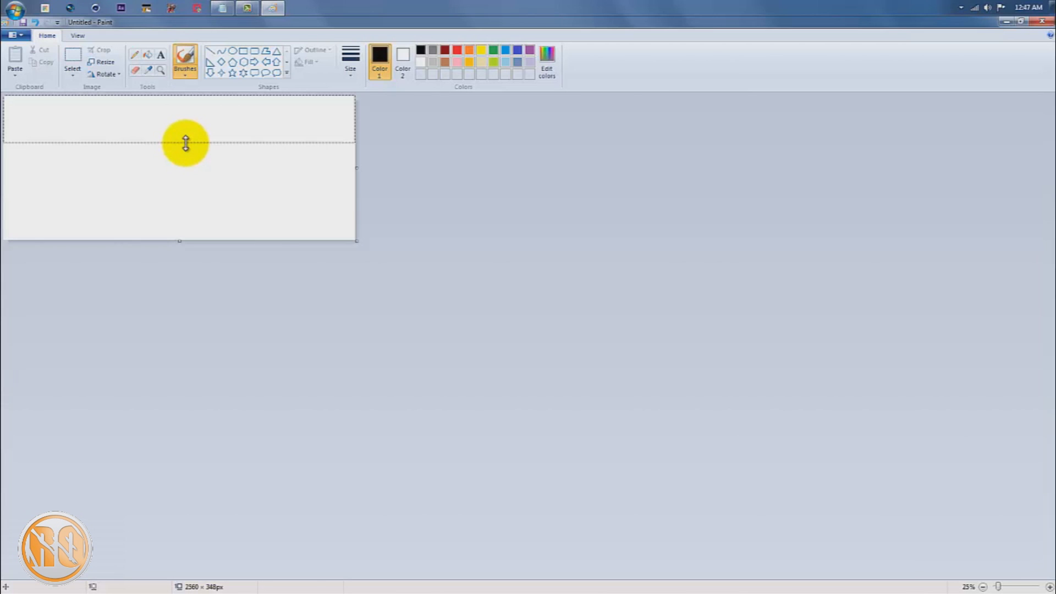
{"action": "left_click_drag", "start_coordinate": [185, 144], "coordinate": [183, 144]}
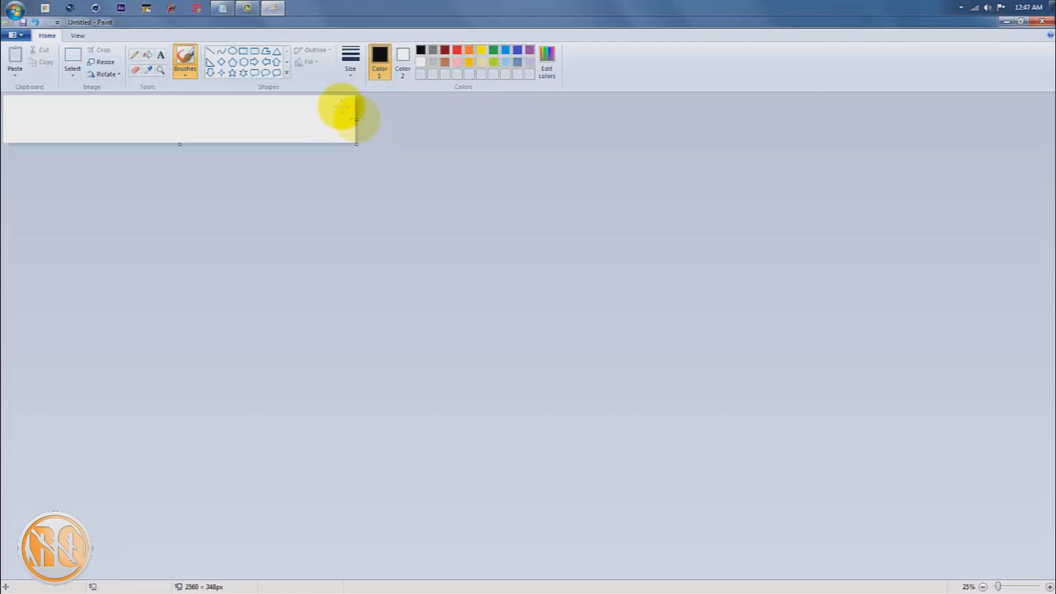
Narrow the canvas to 1280 px wide and return the zoom to 100%.
{"action": "left_click", "coordinate": [223, 9]}
{"action": "left_click", "coordinate": [223, 9]}
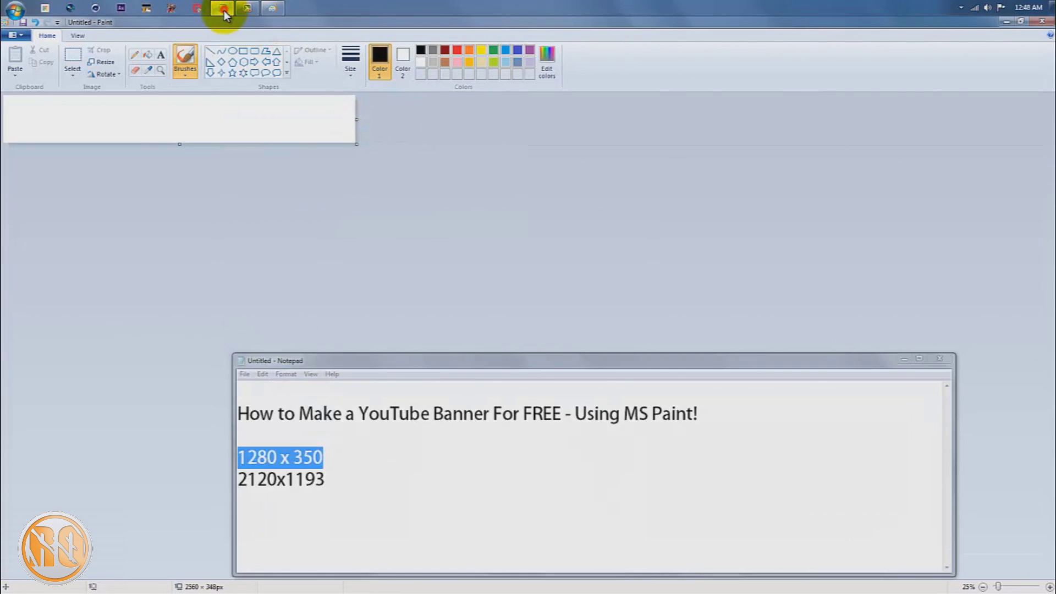
{"action": "left_click_drag", "start_coordinate": [359, 120], "coordinate": [180, 120]}
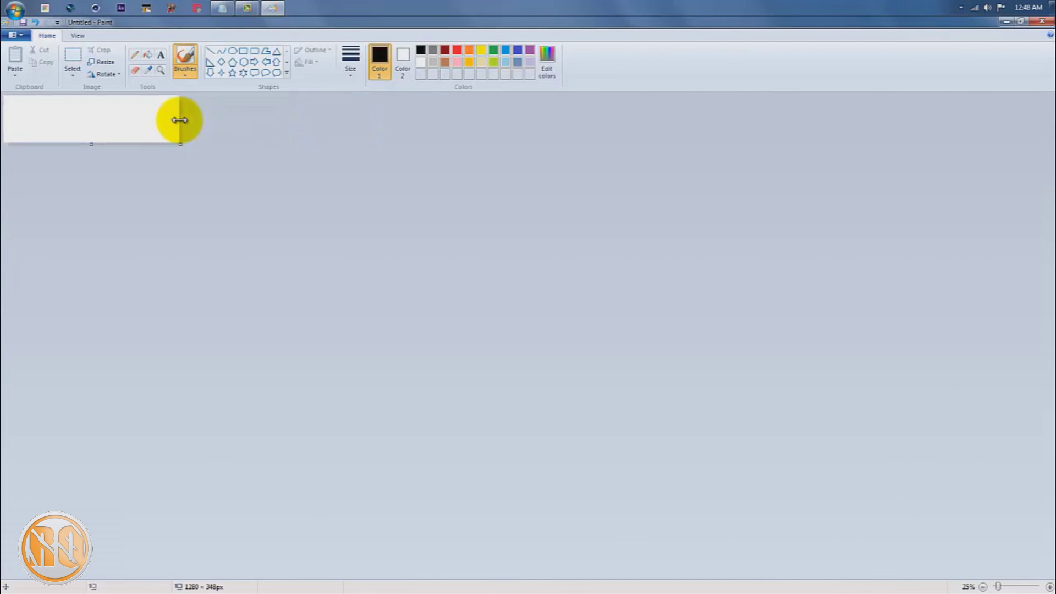
{"action": "left_click", "coordinate": [1048, 586]}
{"action": "left_click", "coordinate": [1048, 586]}
{"action": "left_click", "coordinate": [1049, 587]}
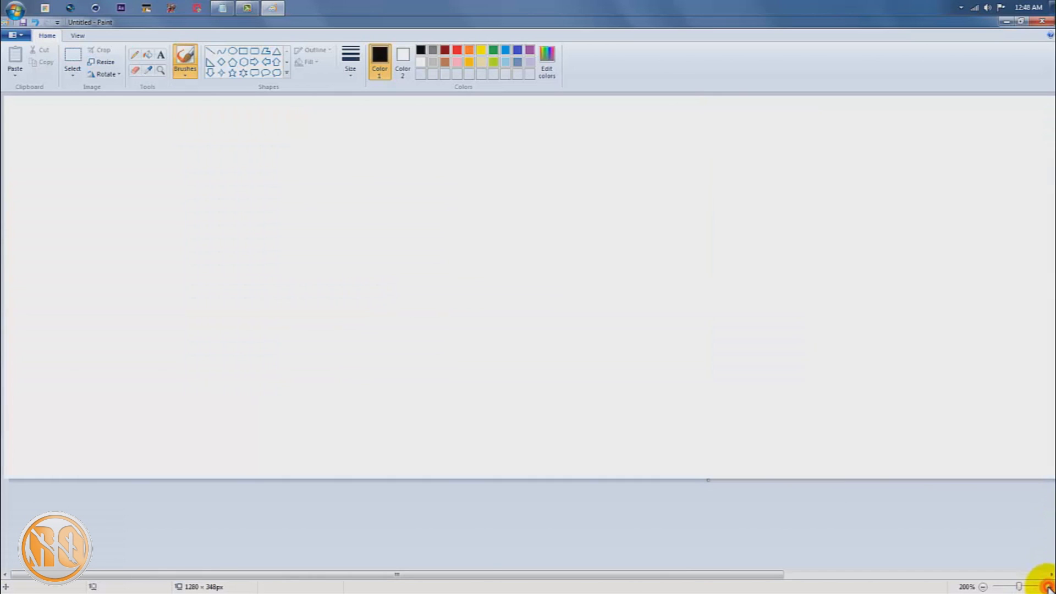
{"action": "left_click", "coordinate": [983, 587]}
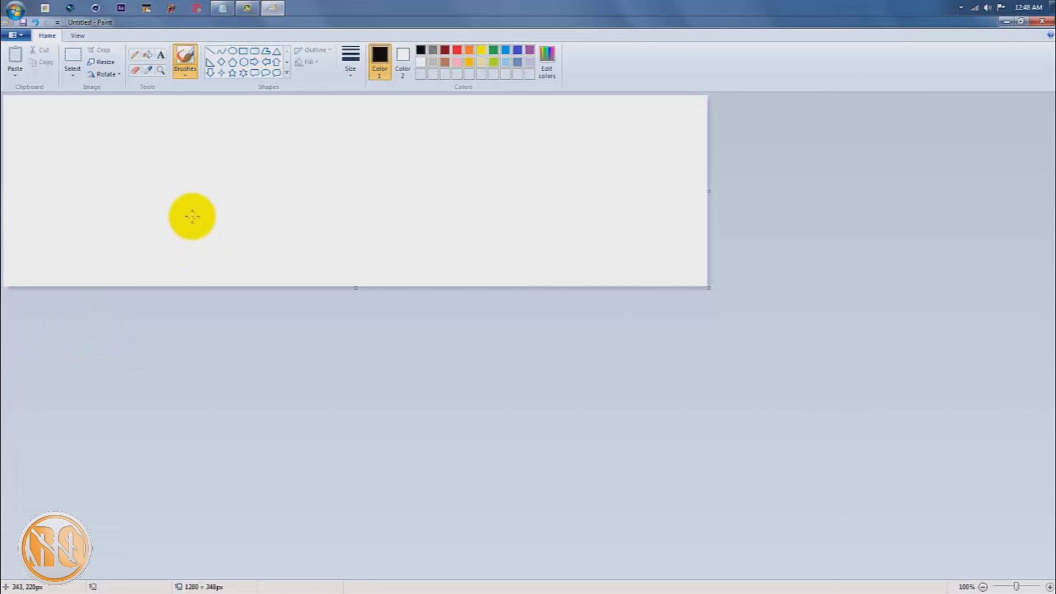
Draw a large black circle with the Oval tool and centre it on the banner.
{"action": "left_click", "coordinate": [234, 51]}
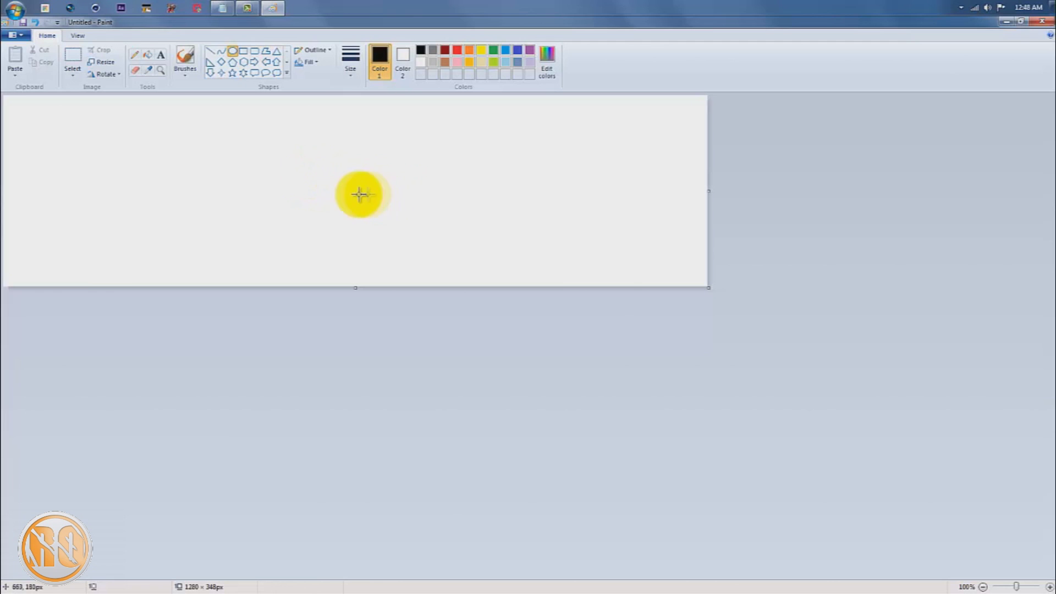
{"action": "left_click_drag", "start_coordinate": [356, 190], "coordinate": [547, 357]}
{"action": "left_click_drag", "start_coordinate": [478, 270], "coordinate": [397, 197]}
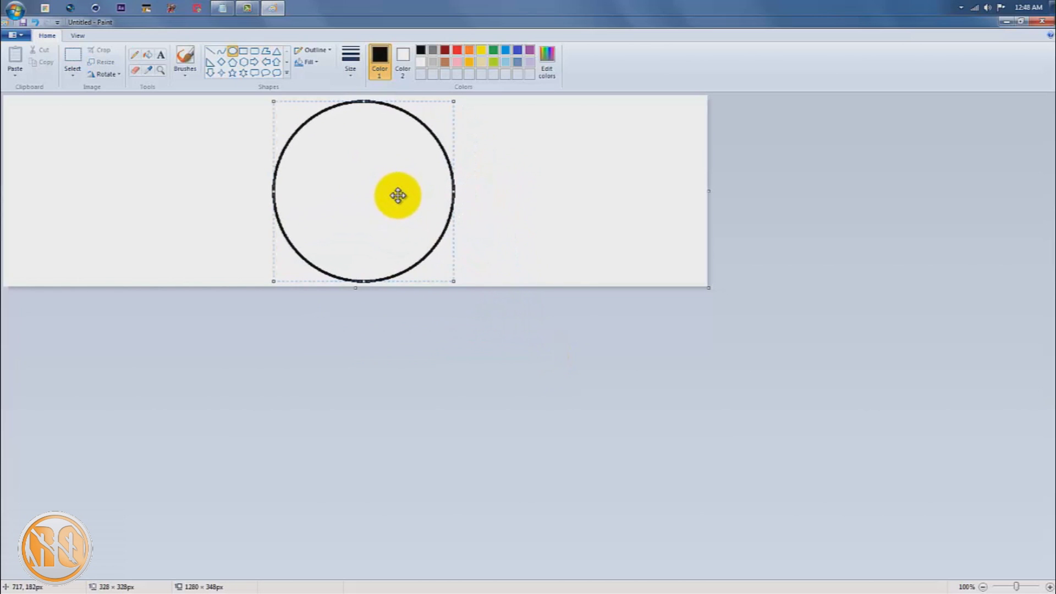
{"action": "left_click_drag", "start_coordinate": [398, 196], "coordinate": [395, 195]}
{"action": "left_click", "coordinate": [498, 192]}
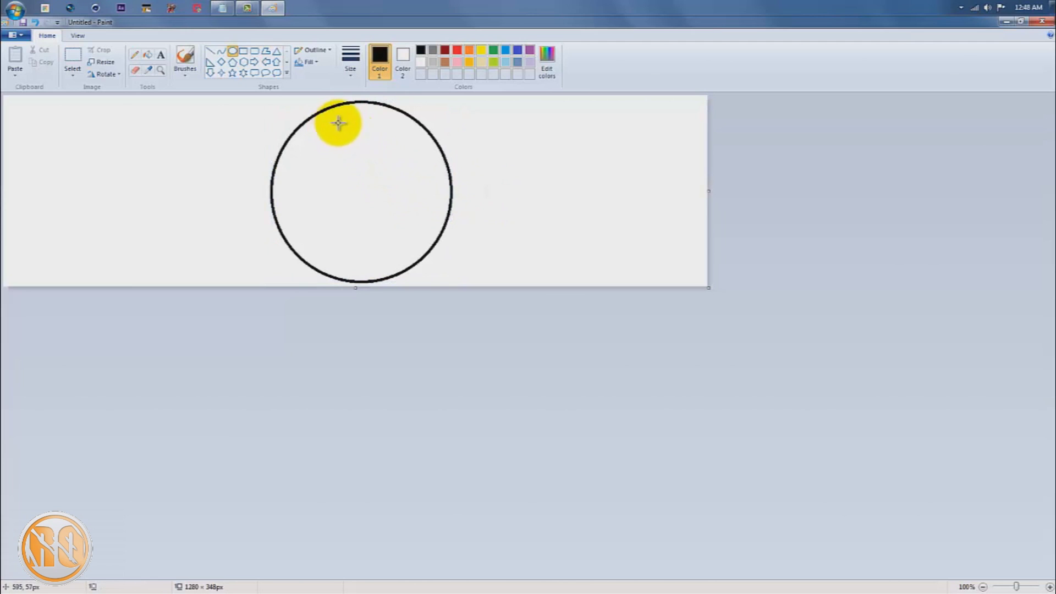
Draw a smaller circle and centre it inside the first one.
{"action": "left_click_drag", "start_coordinate": [339, 120], "coordinate": [495, 271]}
{"action": "left_click_drag", "start_coordinate": [421, 203], "coordinate": [365, 199]}
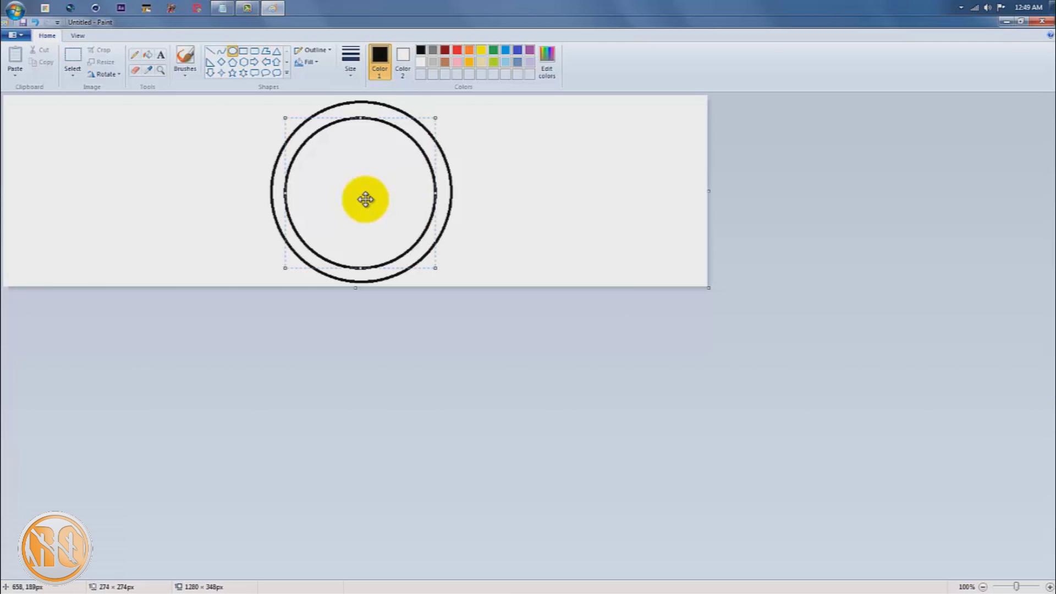
{"action": "left_click_drag", "start_coordinate": [365, 199], "coordinate": [365, 199]}
{"action": "left_click", "coordinate": [568, 175]}
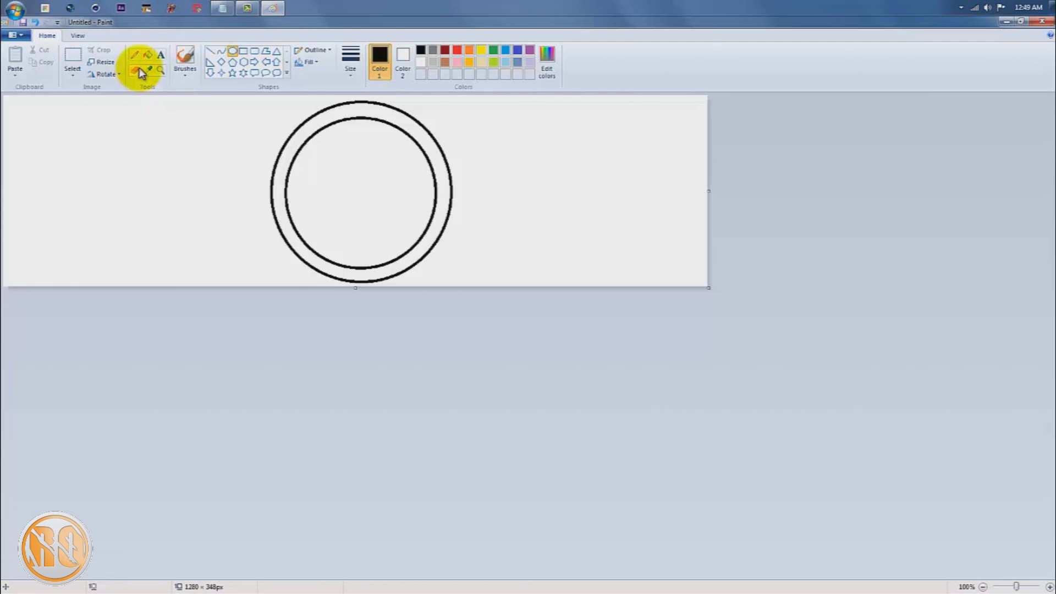
{"action": "left_click", "coordinate": [148, 54]}
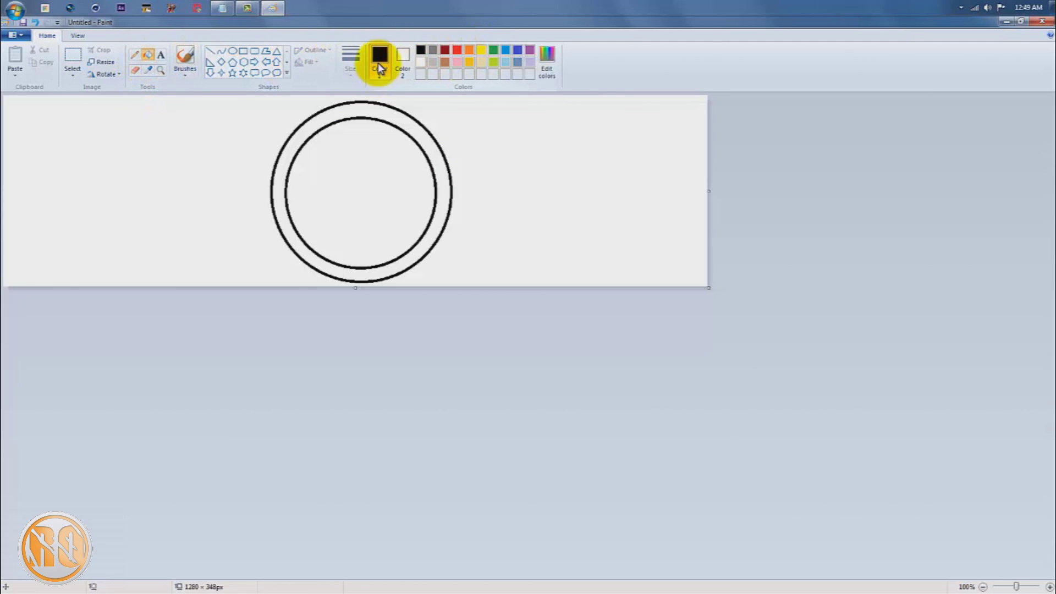
Fill the ring, banner background and circle outline with red, leaving a white disc.
{"action": "left_click", "coordinate": [457, 50]}
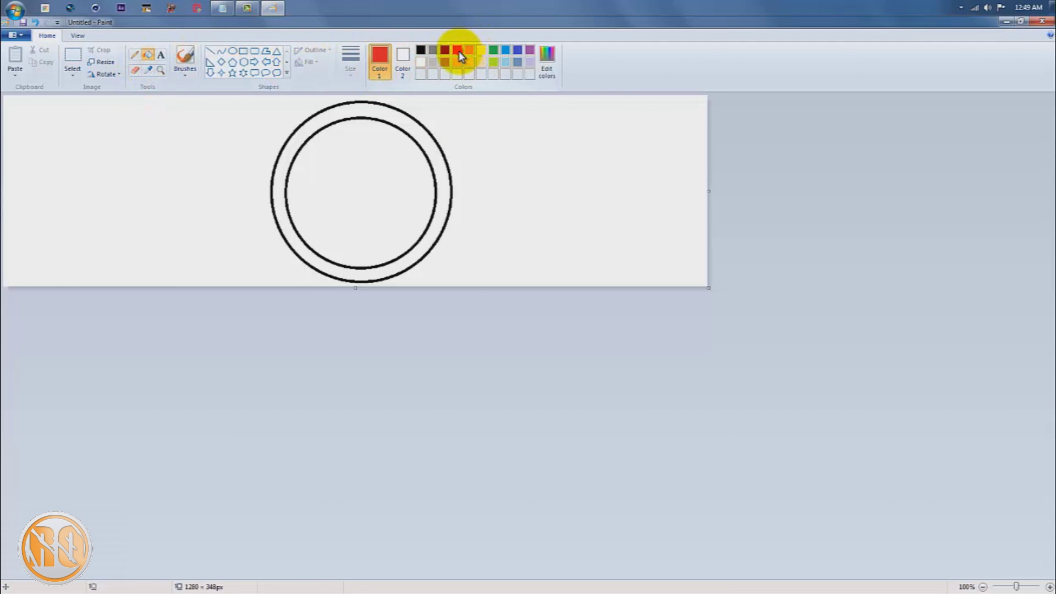
{"action": "left_click", "coordinate": [348, 110]}
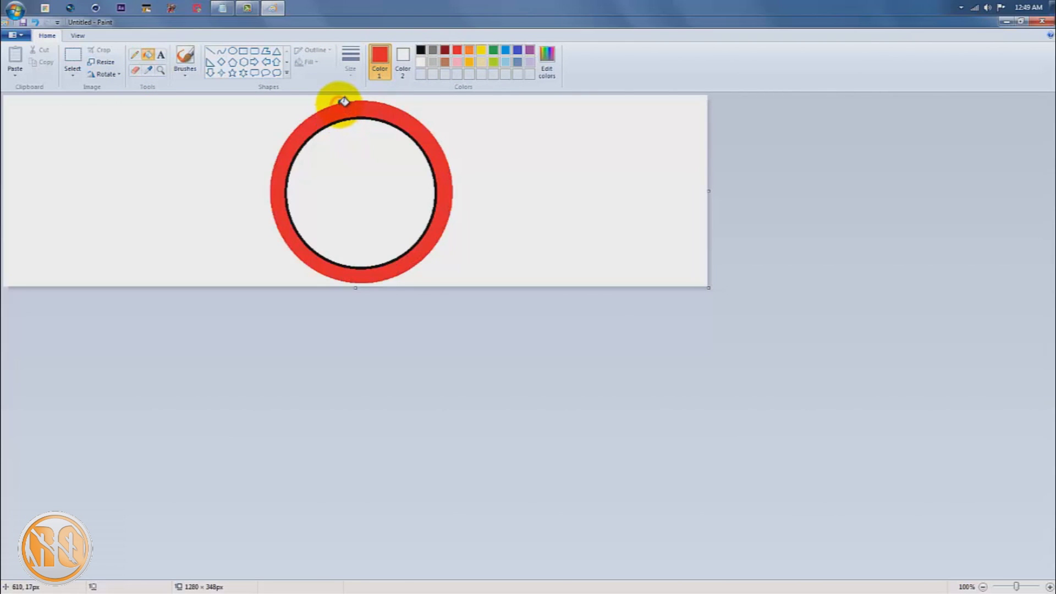
{"action": "left_click", "coordinate": [227, 112]}
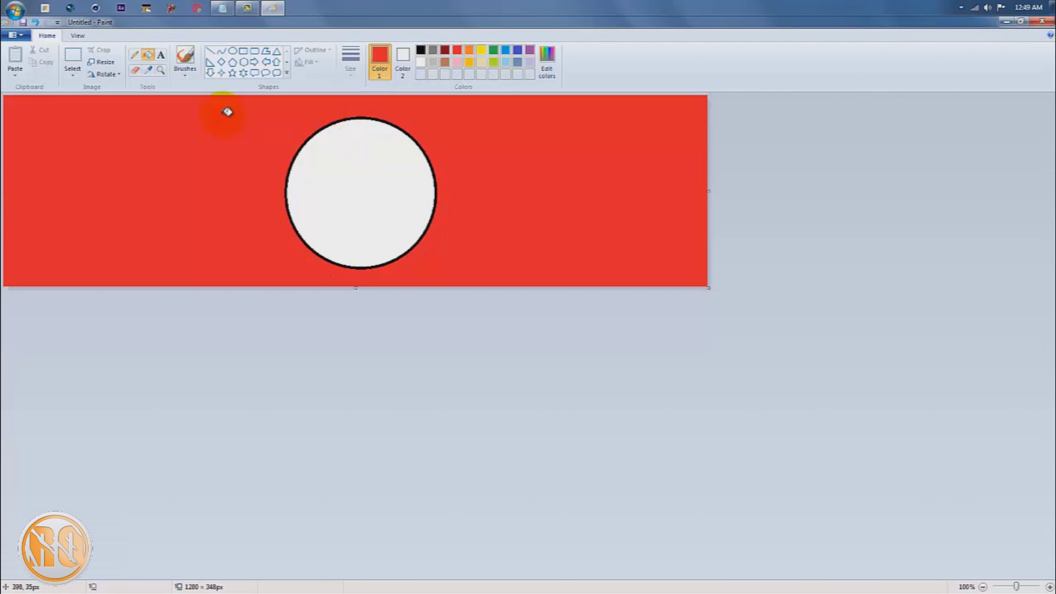
{"action": "left_click", "coordinate": [320, 128]}
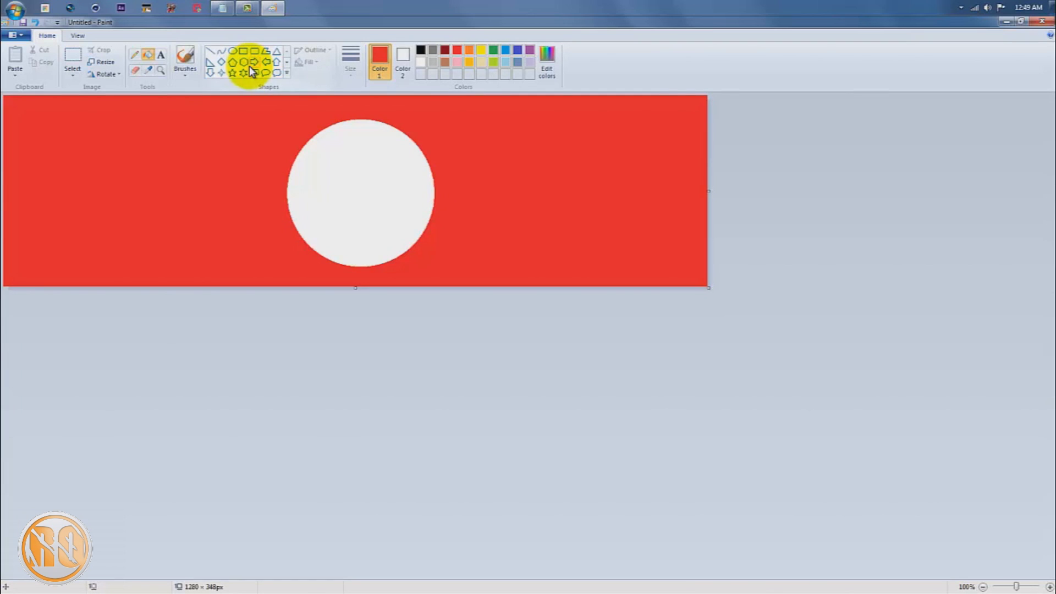
{"action": "left_click", "coordinate": [162, 57]}
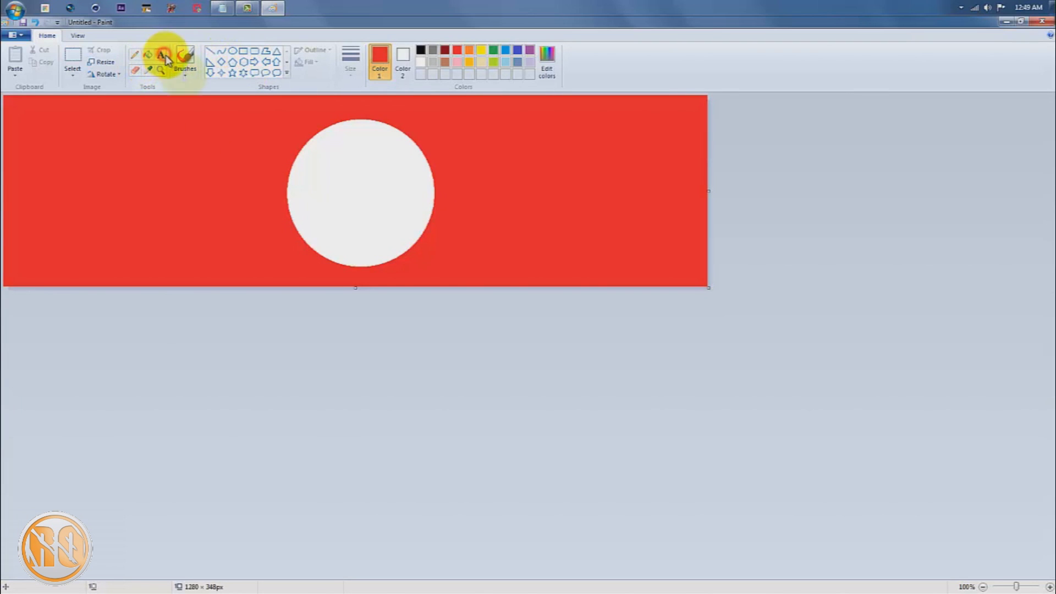
Create a text box in BankGothic Md BT font and move it over the white circle.
{"action": "left_click", "coordinate": [161, 198]}
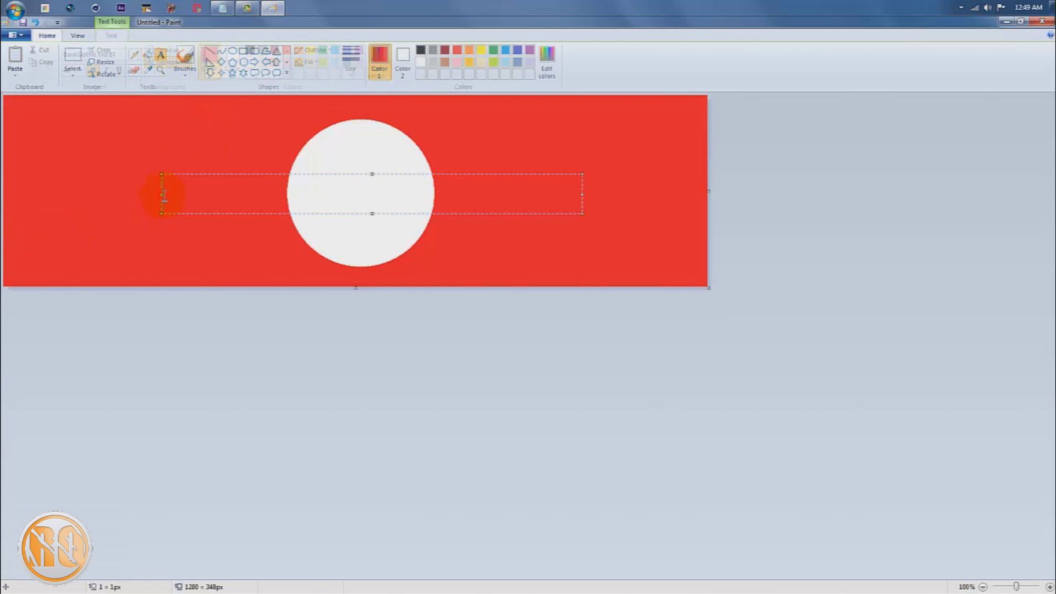
{"action": "left_click", "coordinate": [47, 35]}
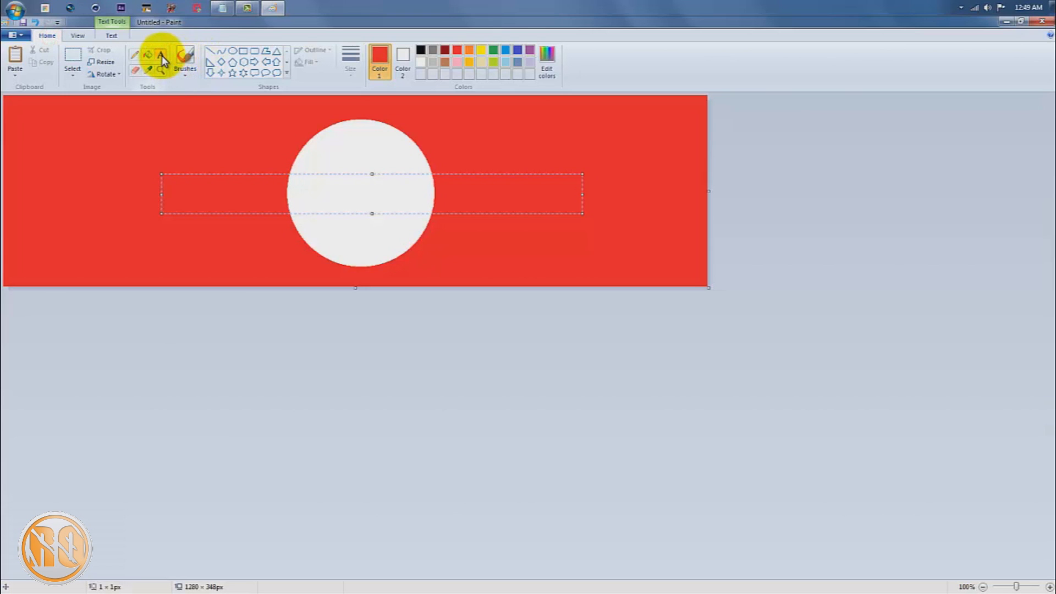
{"action": "left_click", "coordinate": [111, 36]}
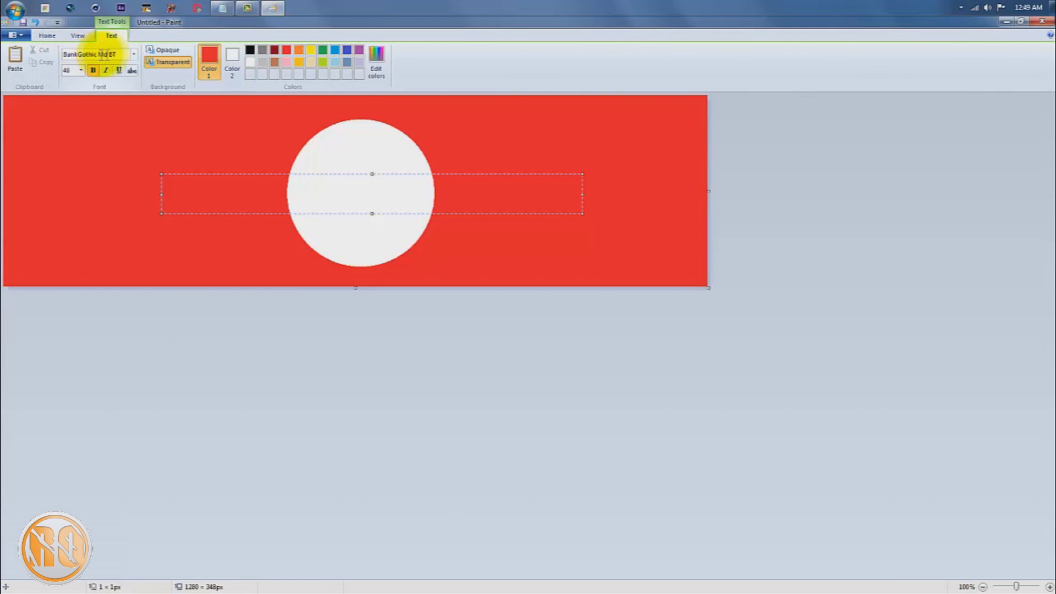
{"action": "left_click", "coordinate": [133, 53]}
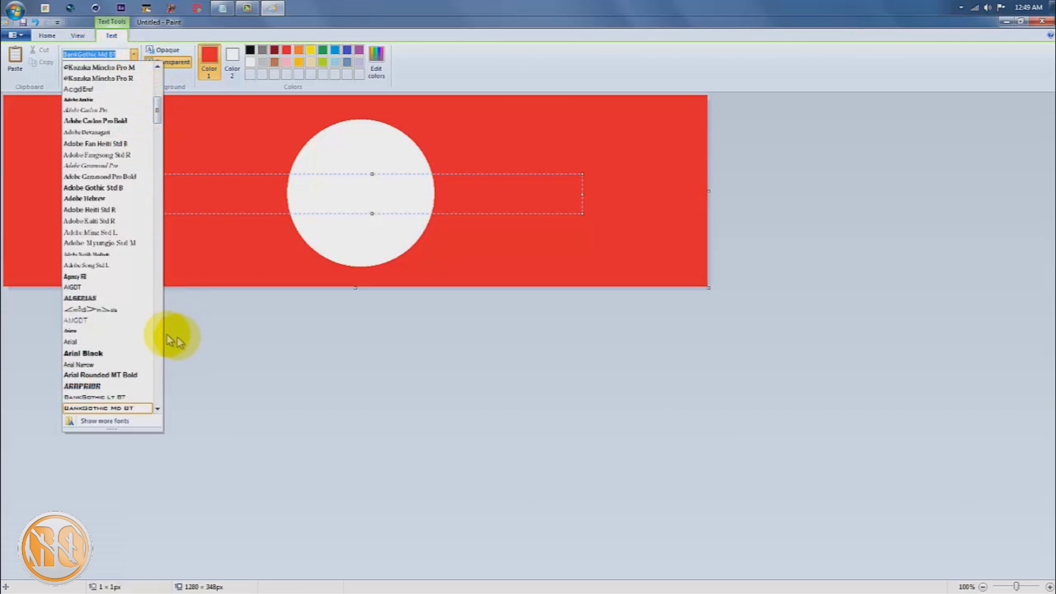
{"action": "left_click", "coordinate": [239, 186]}
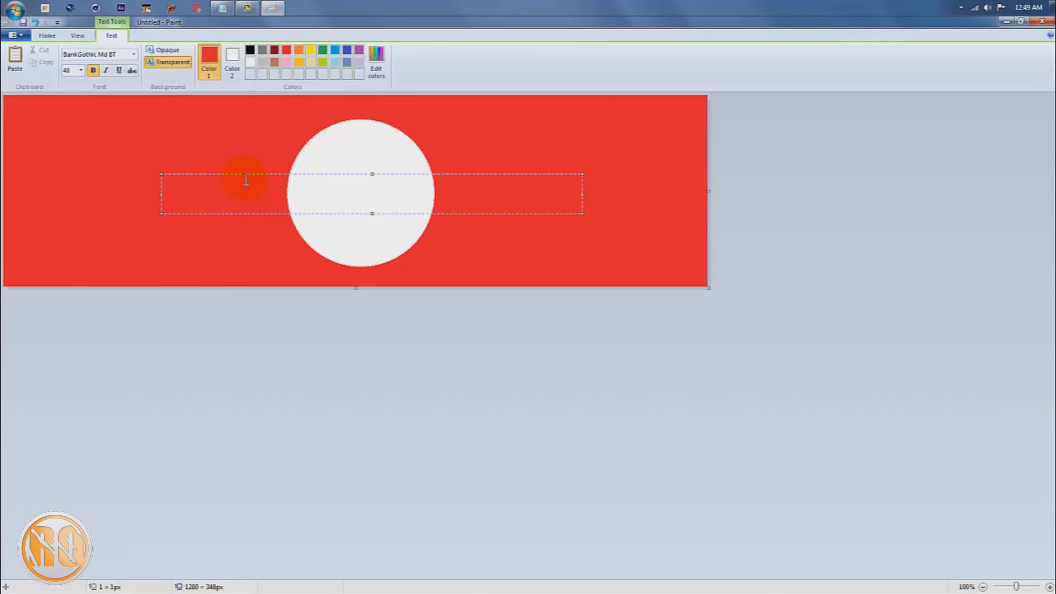
{"action": "left_click_drag", "start_coordinate": [308, 173], "coordinate": [472, 177]}
Set the RO text to size 160, enlarge its box, and centre it over the circle.
{"action": "left_click_drag", "start_coordinate": [379, 203], "coordinate": [267, 200]}
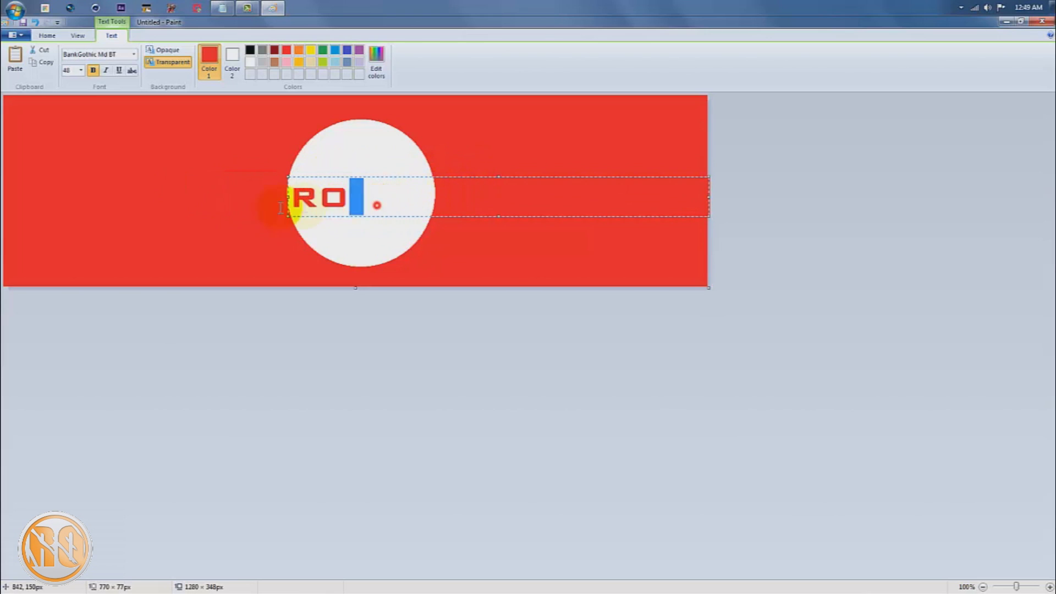
{"action": "left_click", "coordinate": [83, 71]}
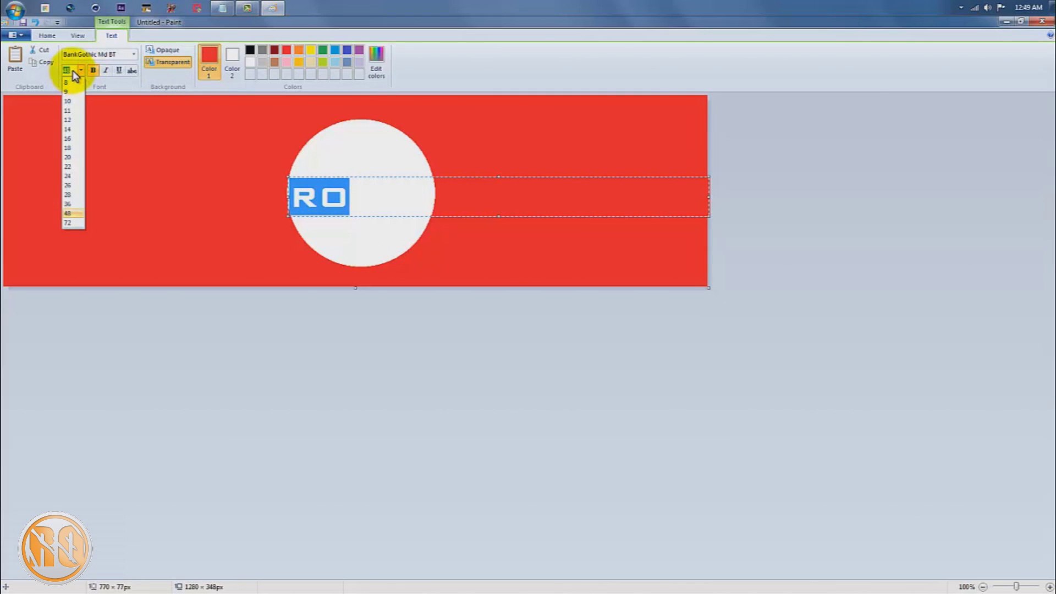
{"action": "type", "text": "160"}
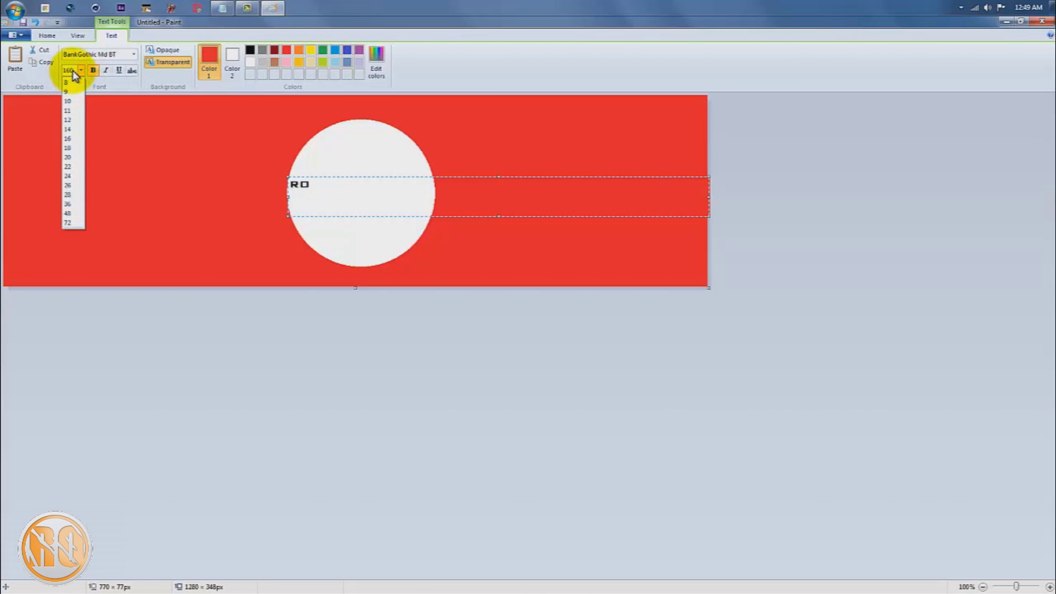
{"action": "key", "text": "Return"}
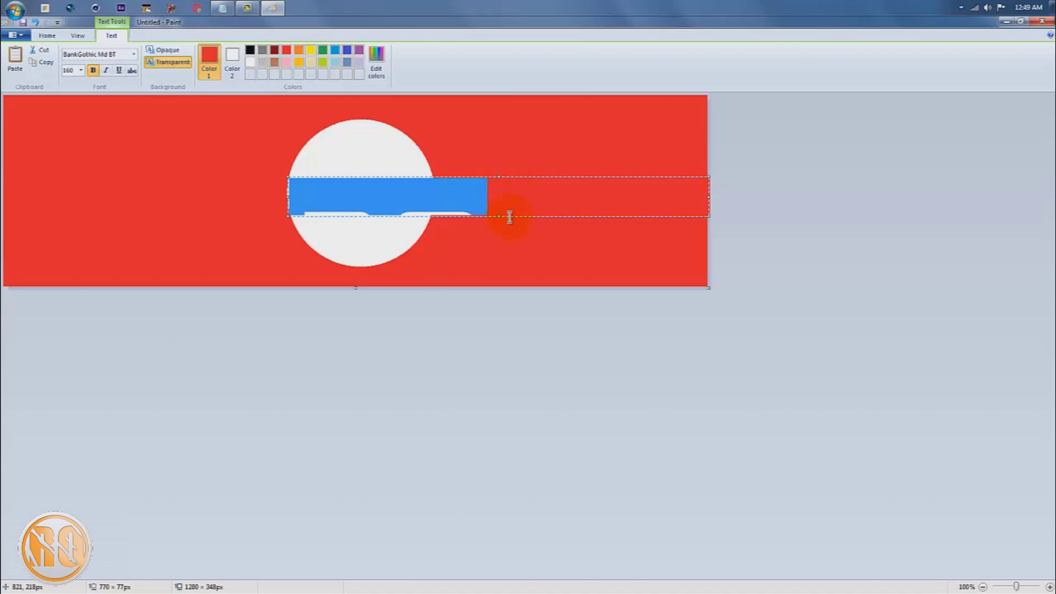
{"action": "left_click", "coordinate": [500, 215]}
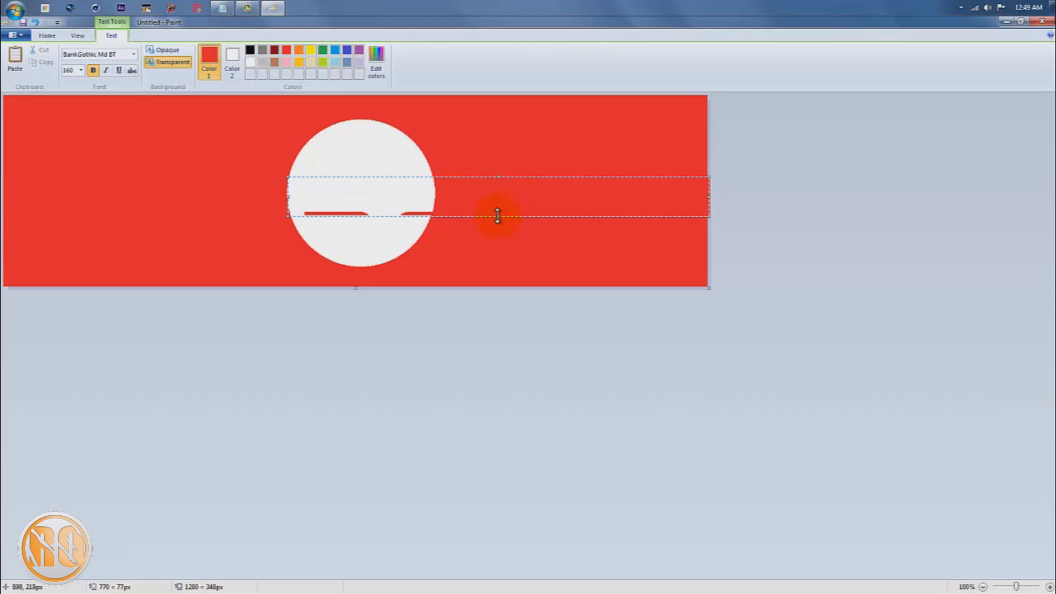
{"action": "left_click_drag", "start_coordinate": [498, 216], "coordinate": [500, 292]}
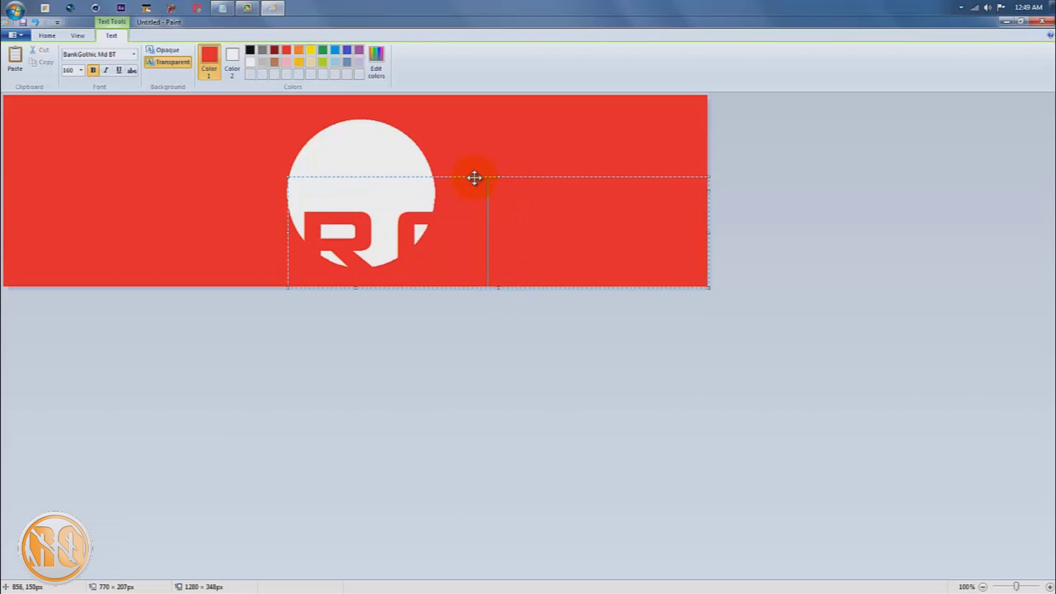
{"action": "left_click_drag", "start_coordinate": [474, 177], "coordinate": [449, 127]}
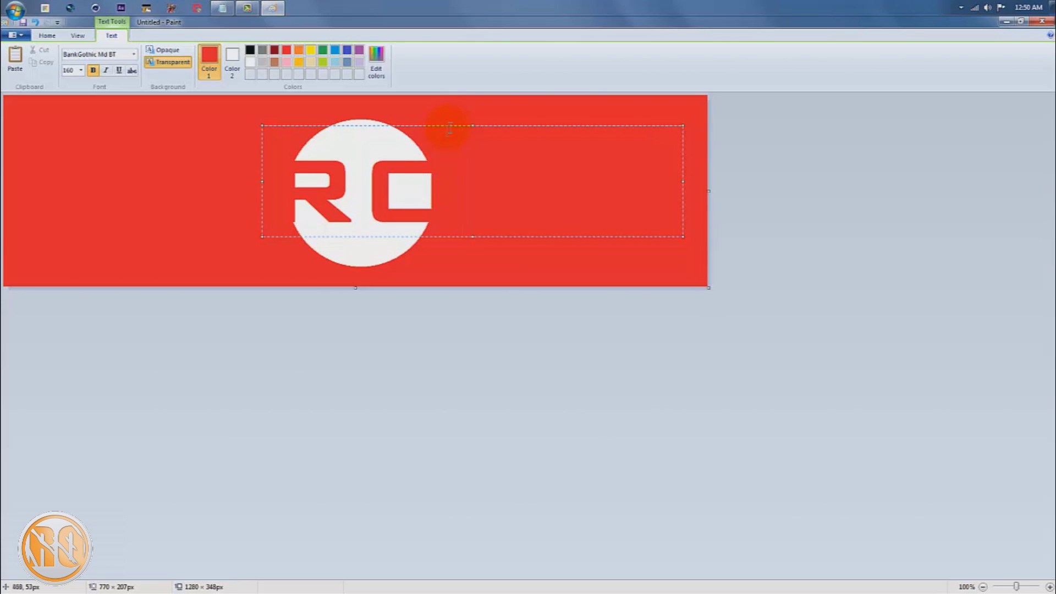
Resize the RO letters to 156, nudge them into place, and commit them.
{"action": "left_click_drag", "start_coordinate": [420, 181], "coordinate": [269, 181]}
{"action": "left_click", "coordinate": [81, 70]}
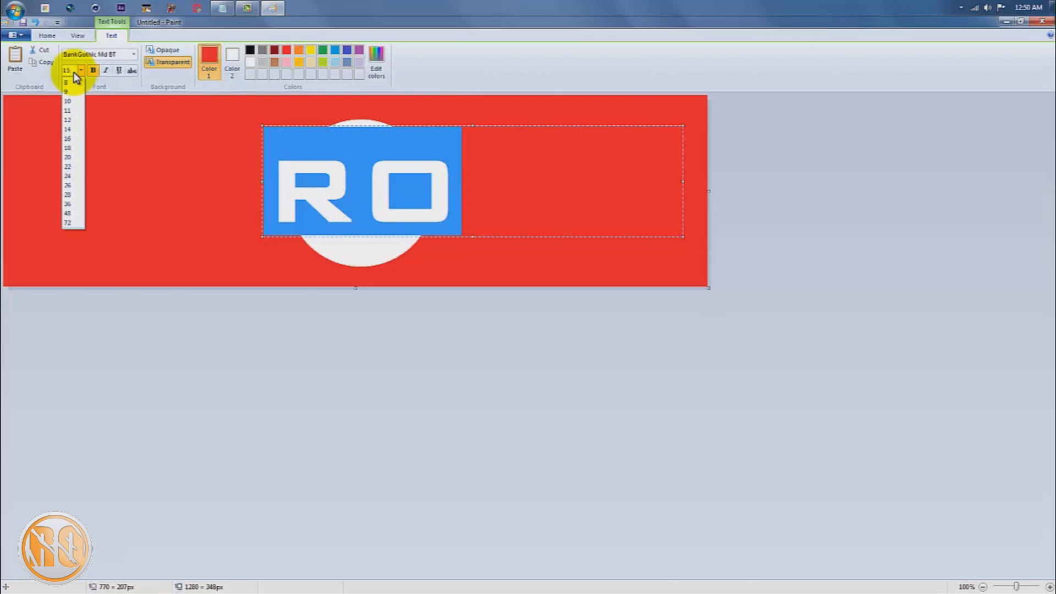
{"action": "left_click", "coordinate": [75, 70]}
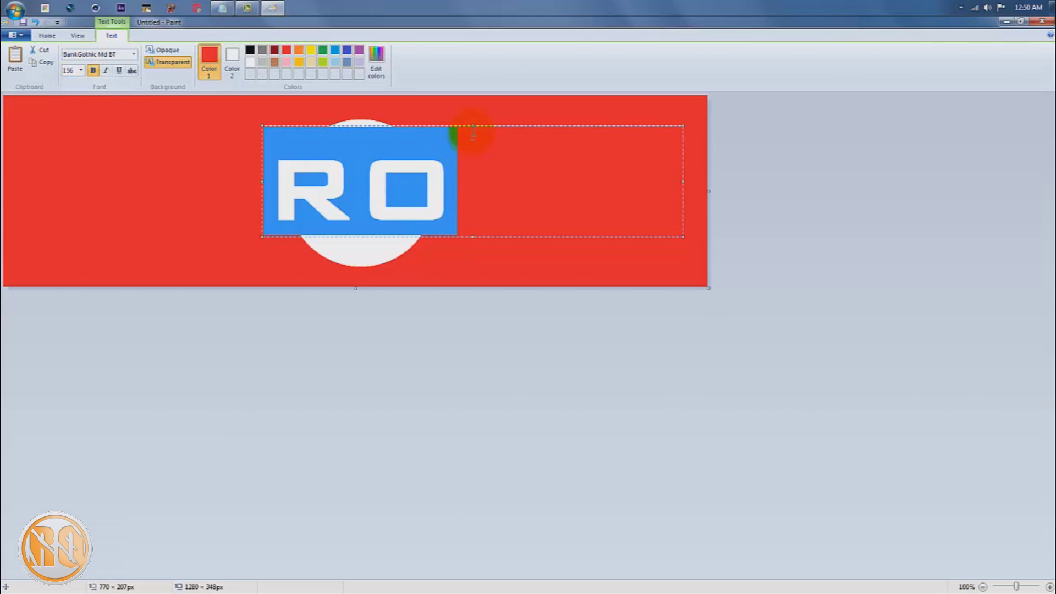
{"action": "left_click_drag", "start_coordinate": [490, 127], "coordinate": [493, 127]}
{"action": "left_click", "coordinate": [450, 145]}
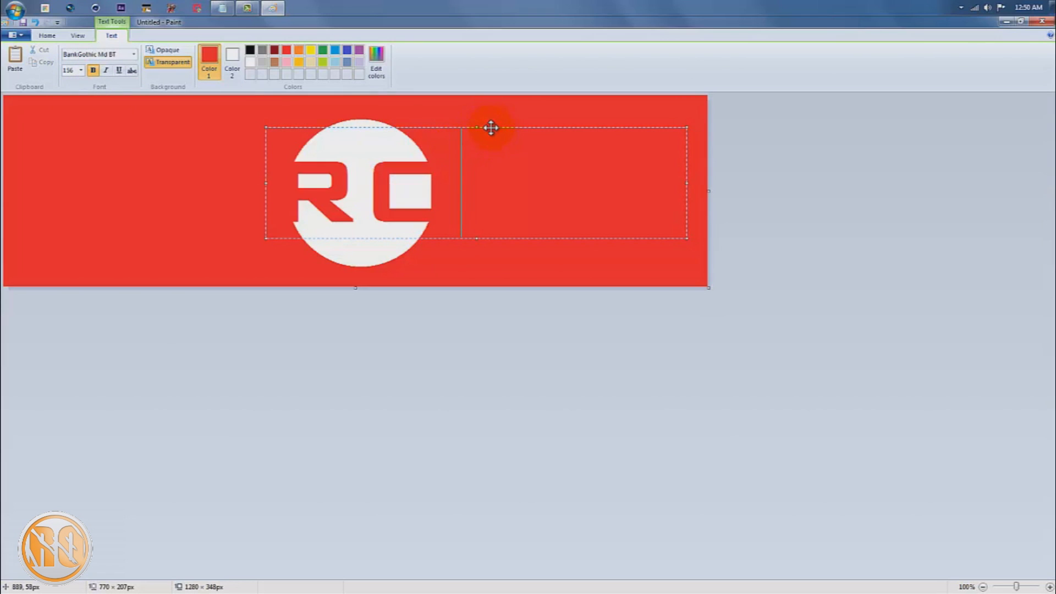
{"action": "left_click_drag", "start_coordinate": [491, 128], "coordinate": [489, 127]}
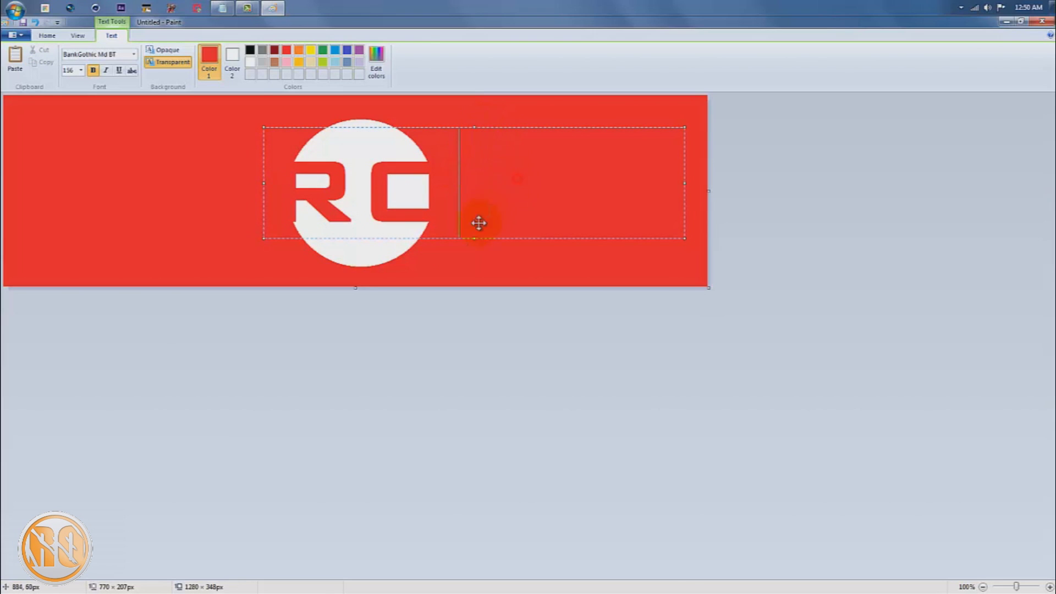
{"action": "left_click", "coordinate": [432, 263]}
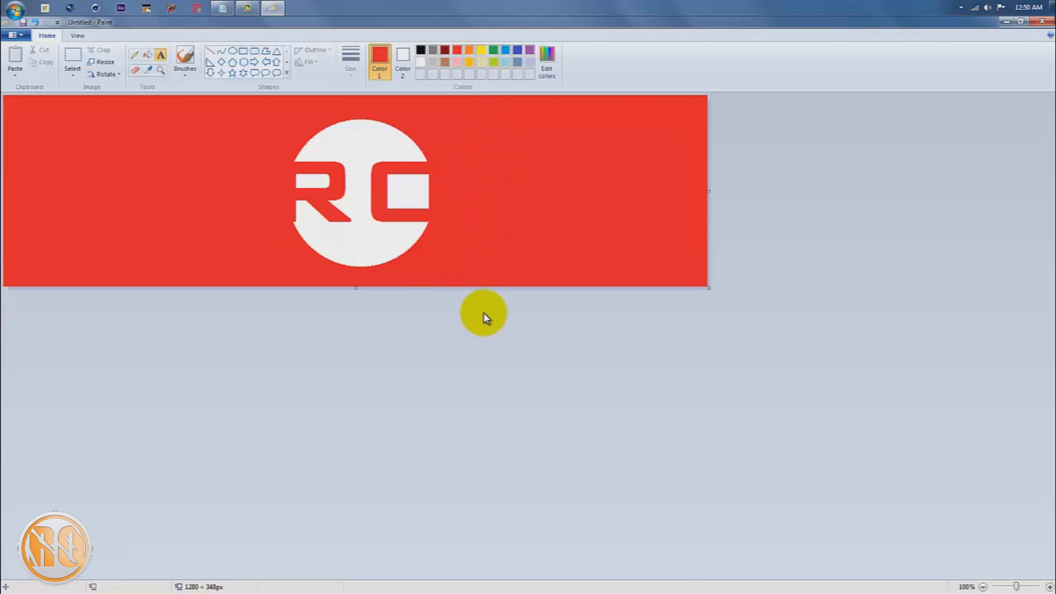
Start a new white text box at size 72 and type RizeOblivious.
{"action": "left_click", "coordinate": [161, 57]}
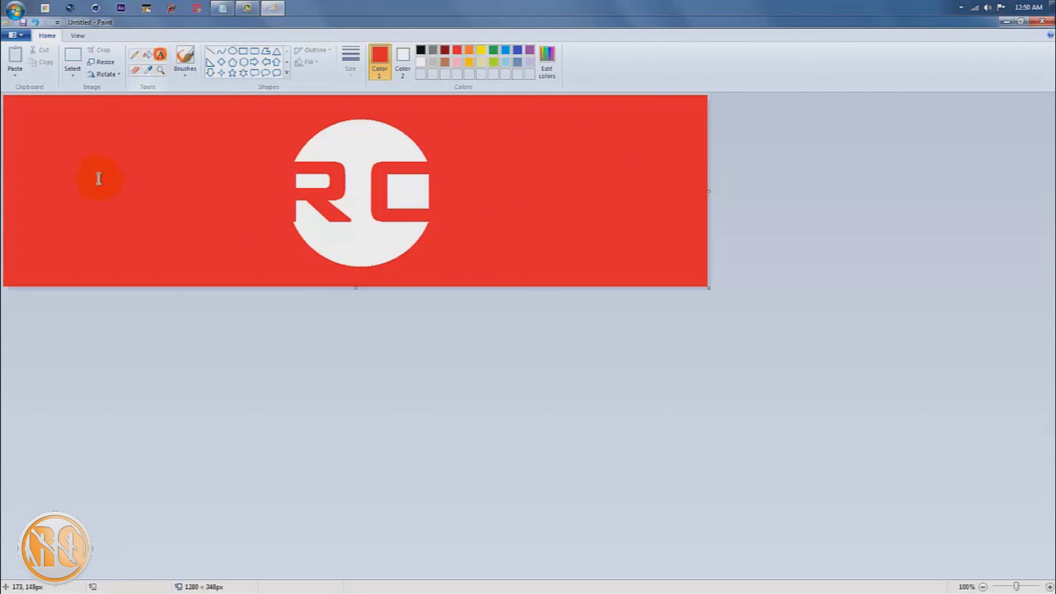
{"action": "left_click", "coordinate": [99, 179]}
{"action": "left_click", "coordinate": [81, 70]}
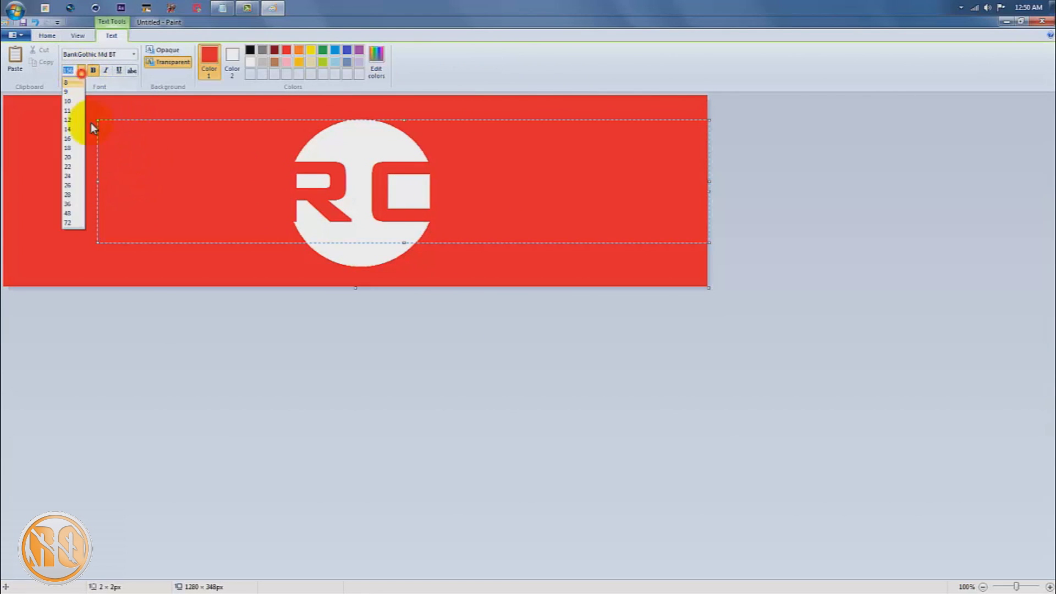
{"action": "left_click", "coordinate": [75, 220]}
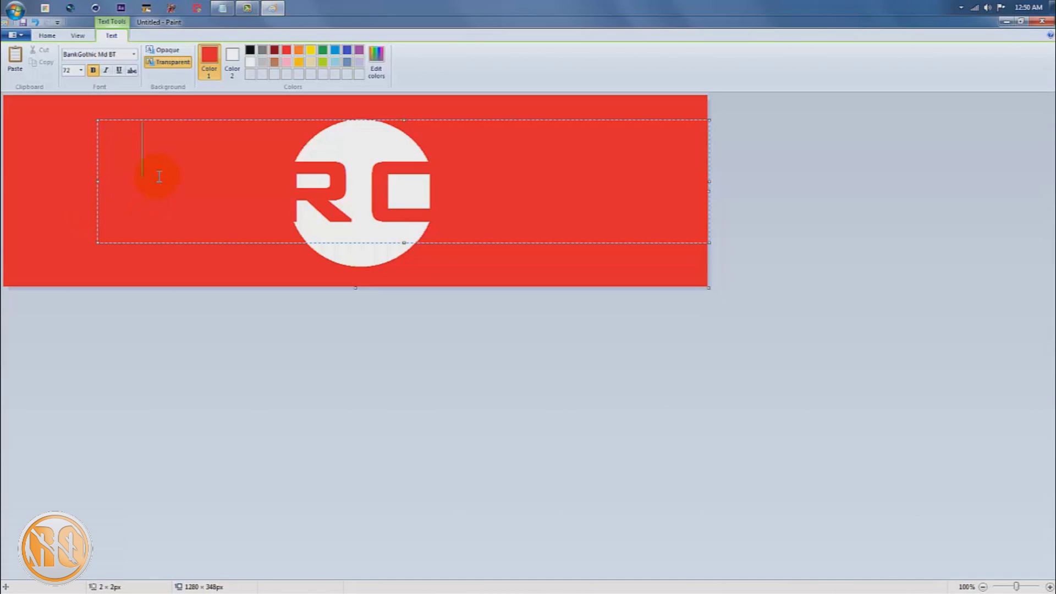
{"action": "left_click", "coordinate": [249, 61]}
{"action": "type", "text": "Riz"}
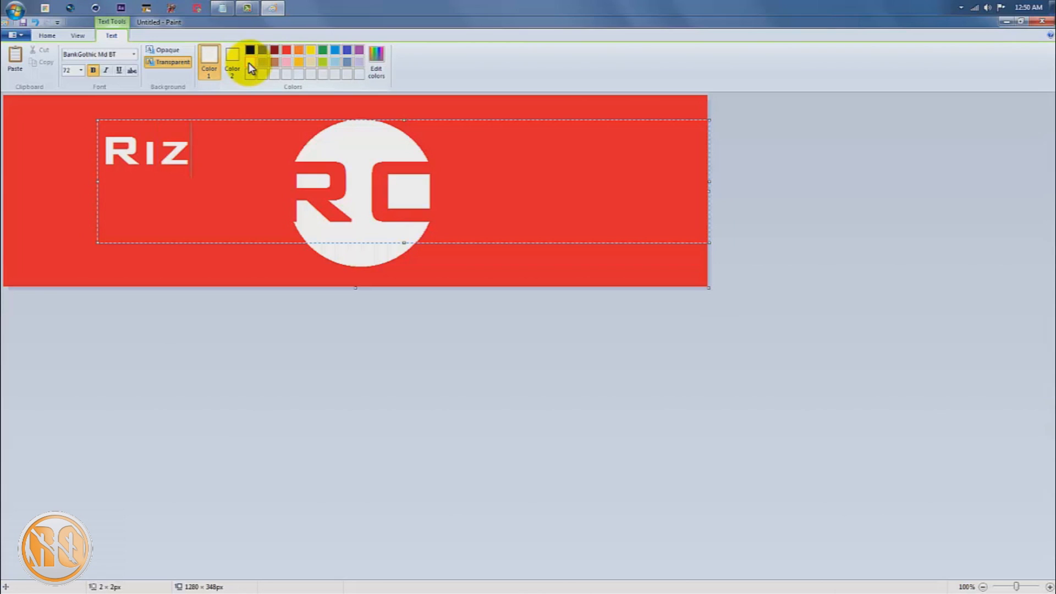
{"action": "type", "text": "eObsious"}
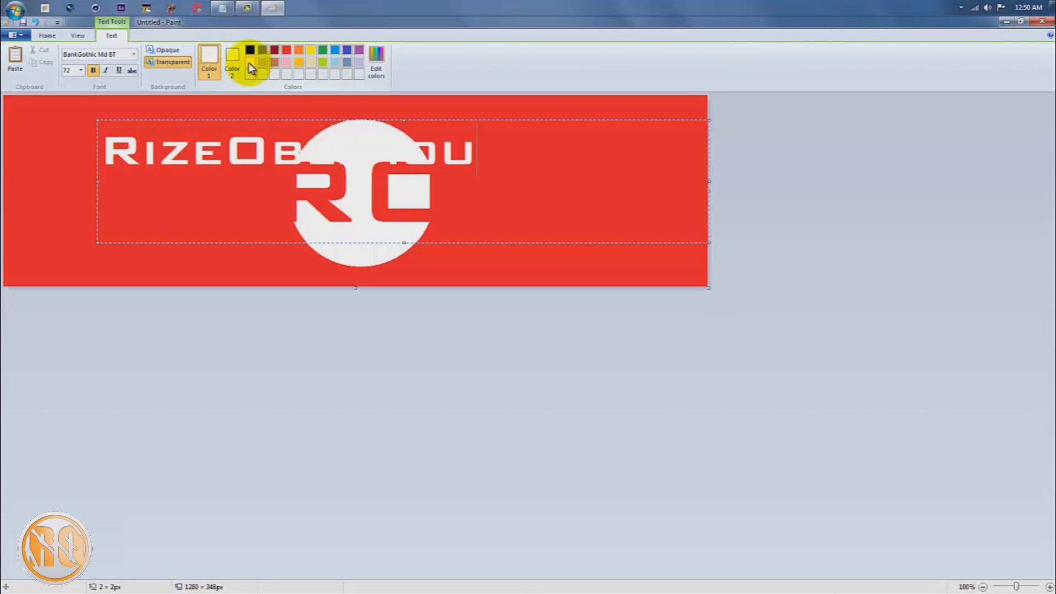
Shrink the RizeOblivious text to 60, then 48, moving it left and down.
{"action": "left_click_drag", "start_coordinate": [498, 165], "coordinate": [100, 157]}
{"action": "left_click", "coordinate": [70, 71]}
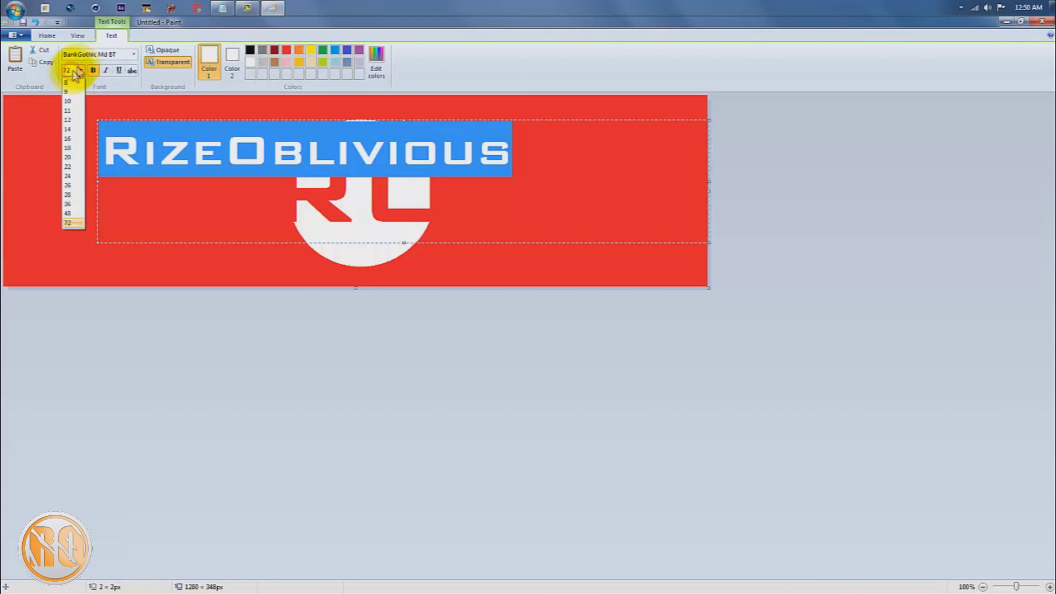
{"action": "left_click", "coordinate": [71, 70]}
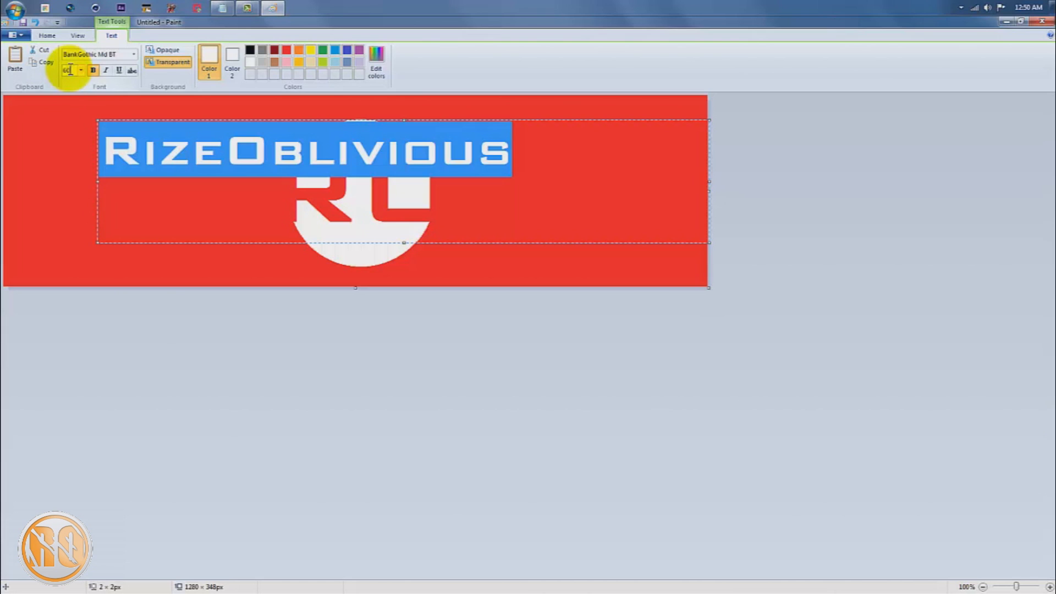
{"action": "type", "text": "60"}
{"action": "key", "text": "Return"}
{"action": "left_click_drag", "start_coordinate": [214, 119], "coordinate": [159, 149]}
{"action": "left_click", "coordinate": [79, 71]}
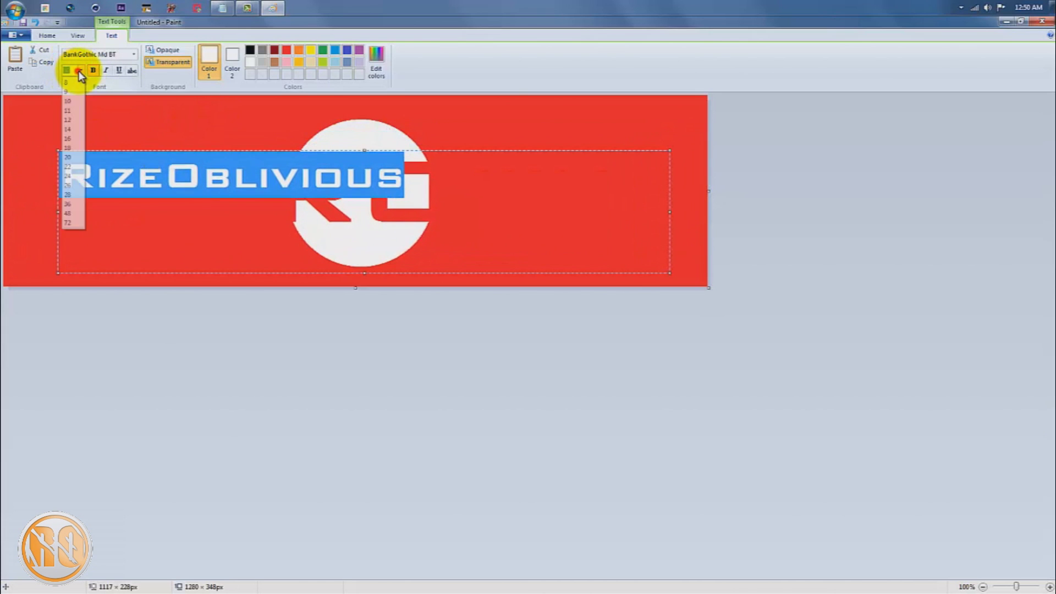
{"action": "left_click", "coordinate": [68, 213]}
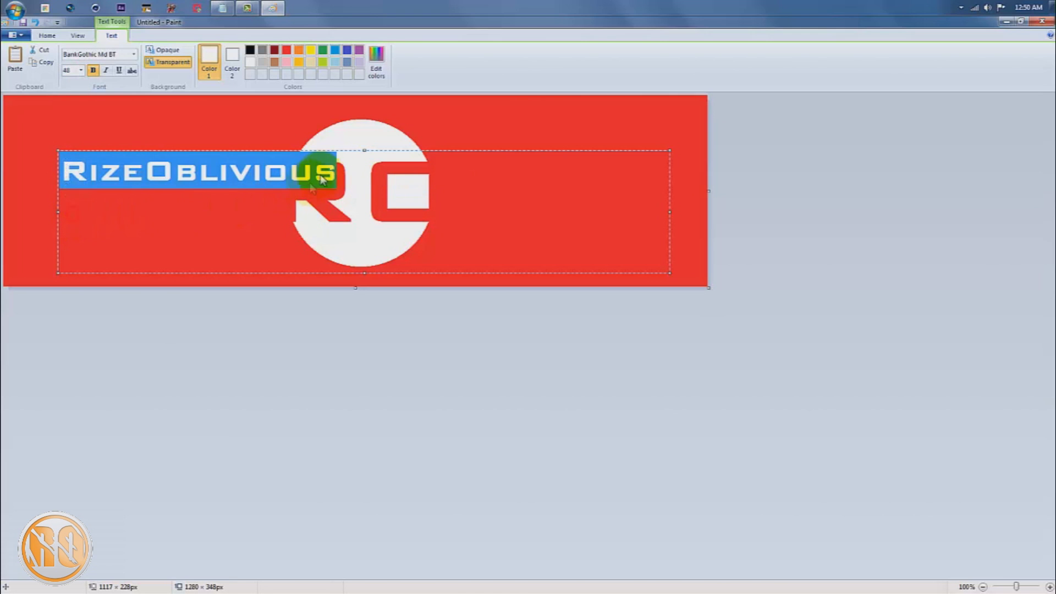
Set the name to size 40, position it left of the logo, and commit it.
{"action": "left_click_drag", "start_coordinate": [285, 149], "coordinate": [236, 163]}
{"action": "left_click", "coordinate": [73, 71]}
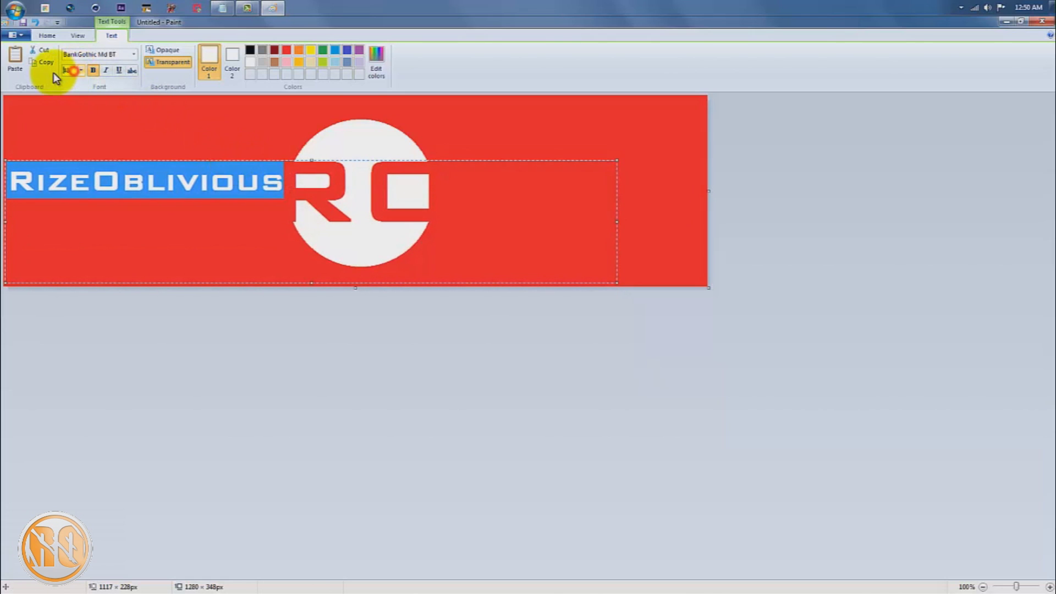
{"action": "type", "text": "40"}
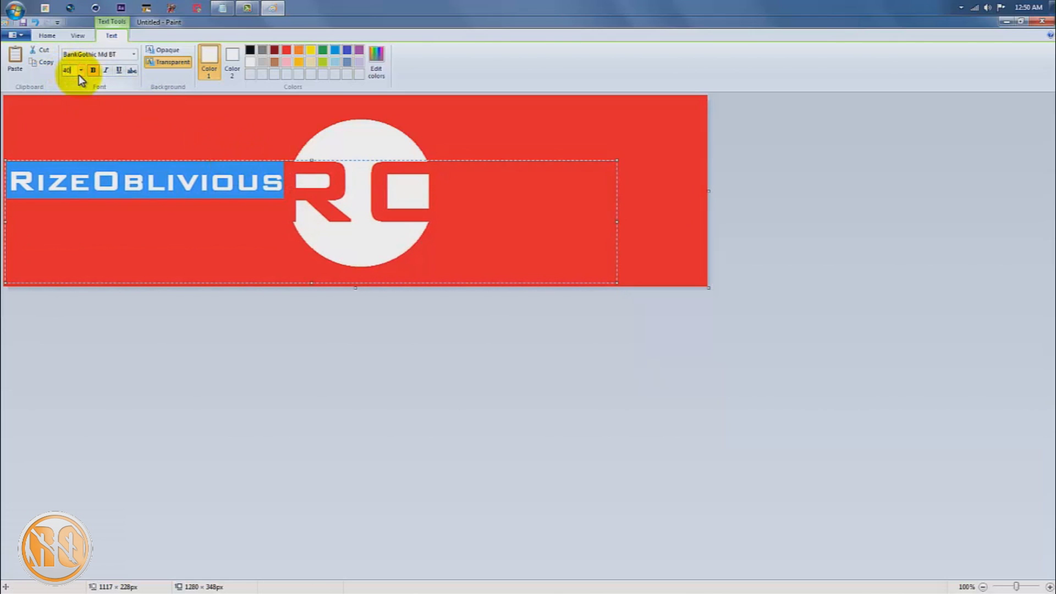
{"action": "key", "text": "Return"}
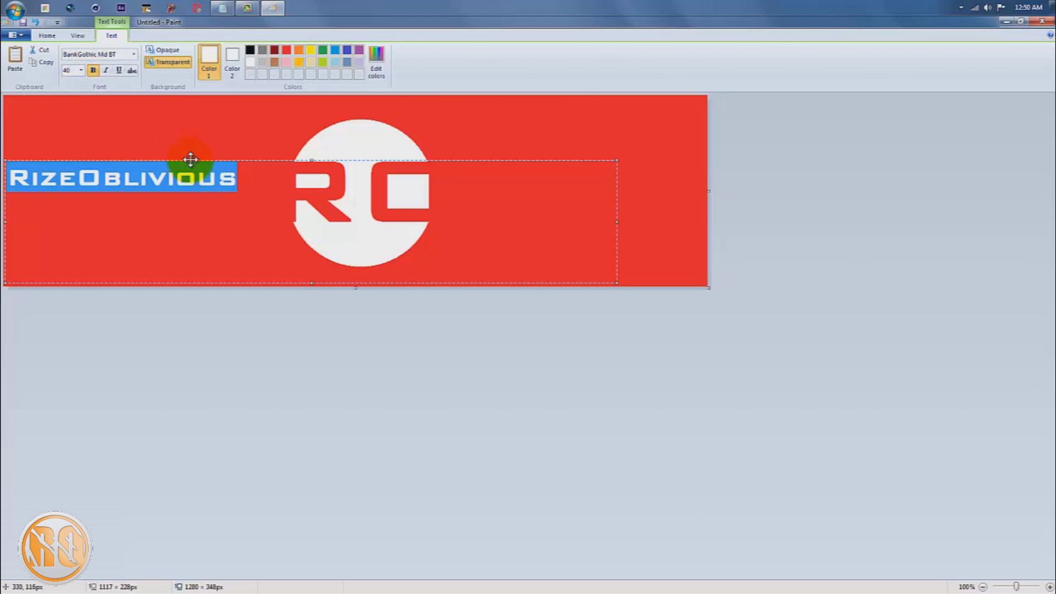
{"action": "left_click_drag", "start_coordinate": [190, 159], "coordinate": [209, 165]}
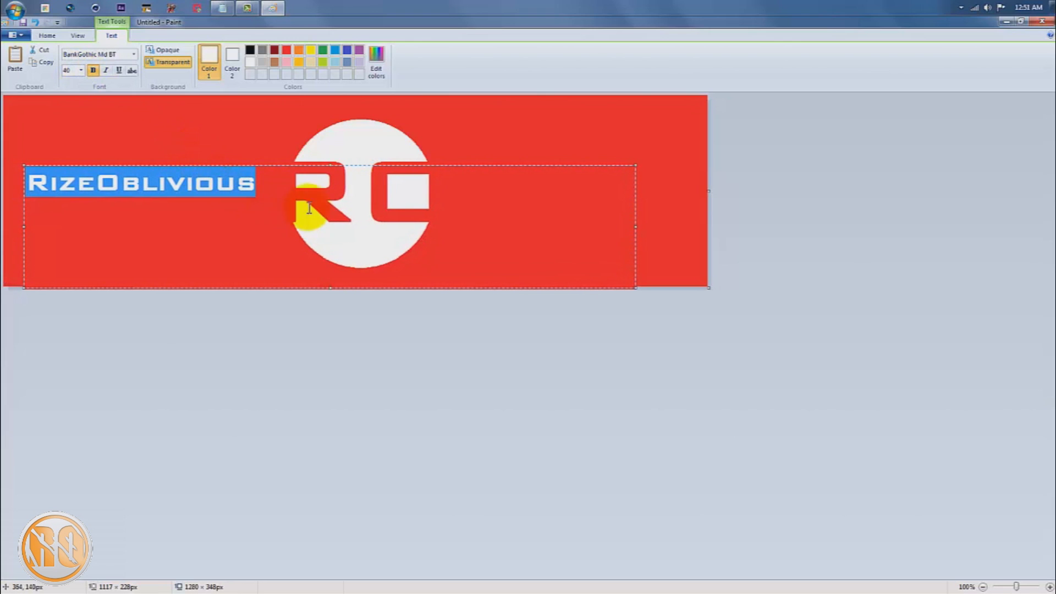
{"action": "left_click", "coordinate": [330, 209]}
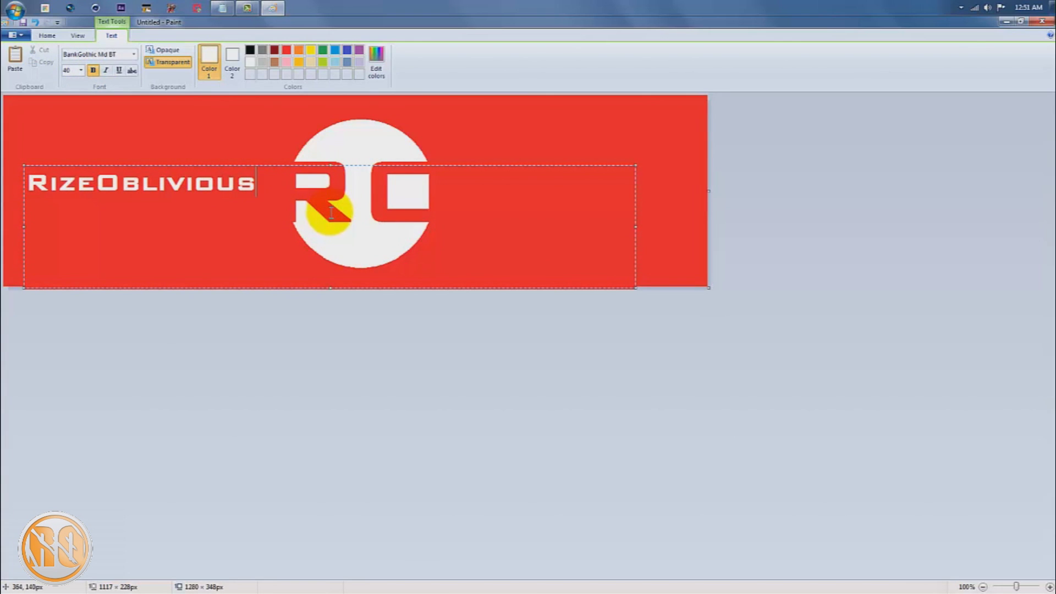
{"action": "left_click", "coordinate": [401, 140]}
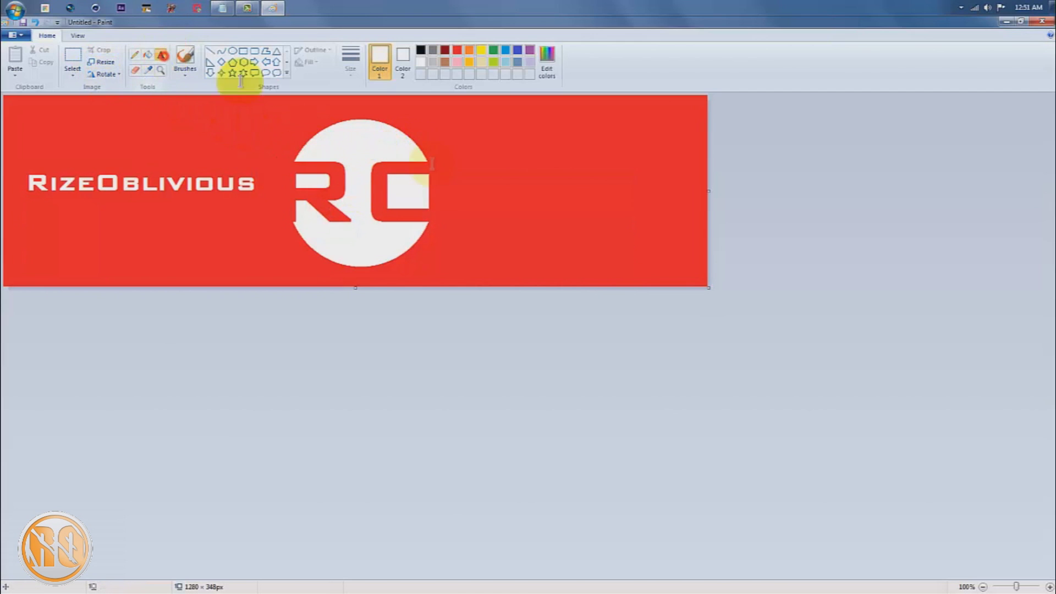
Add a size 36 white list of Templates, Gameplays, Tutorials right of the RO circle.
{"action": "left_click", "coordinate": [500, 141]}
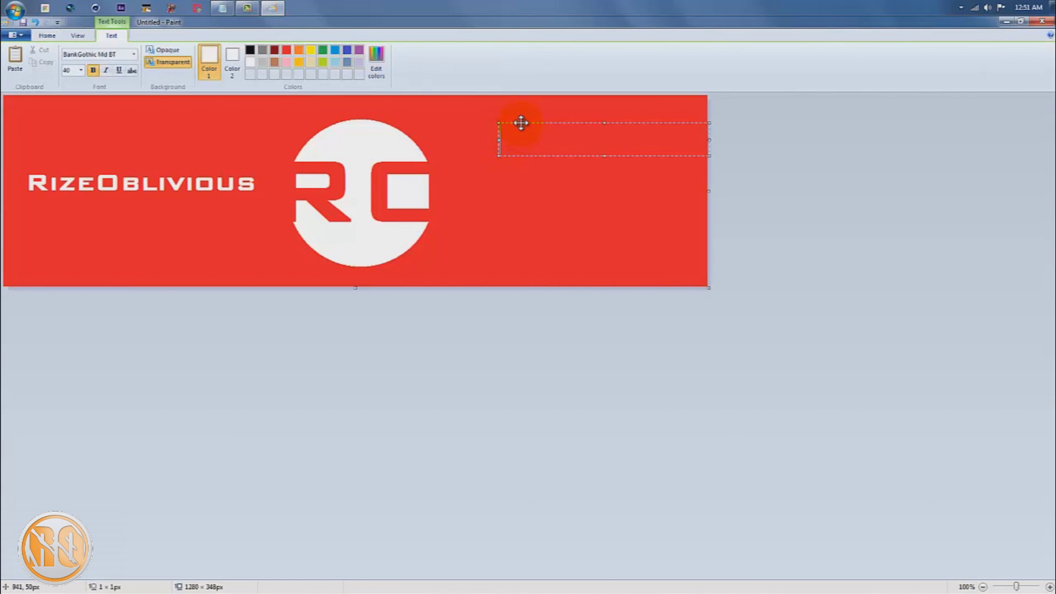
{"action": "left_click_drag", "start_coordinate": [519, 121], "coordinate": [469, 126]}
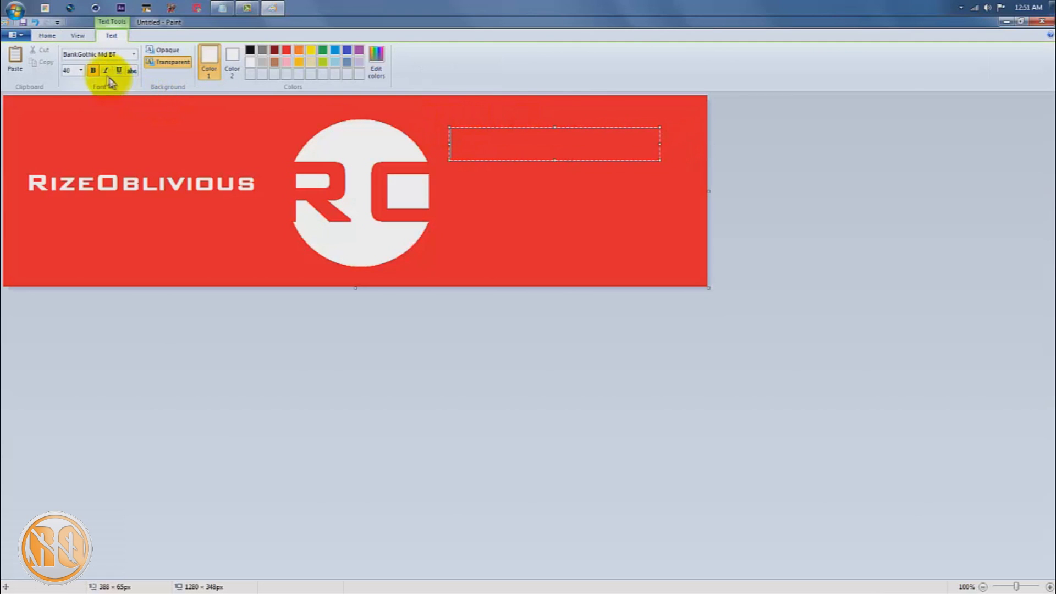
{"action": "left_click", "coordinate": [81, 70]}
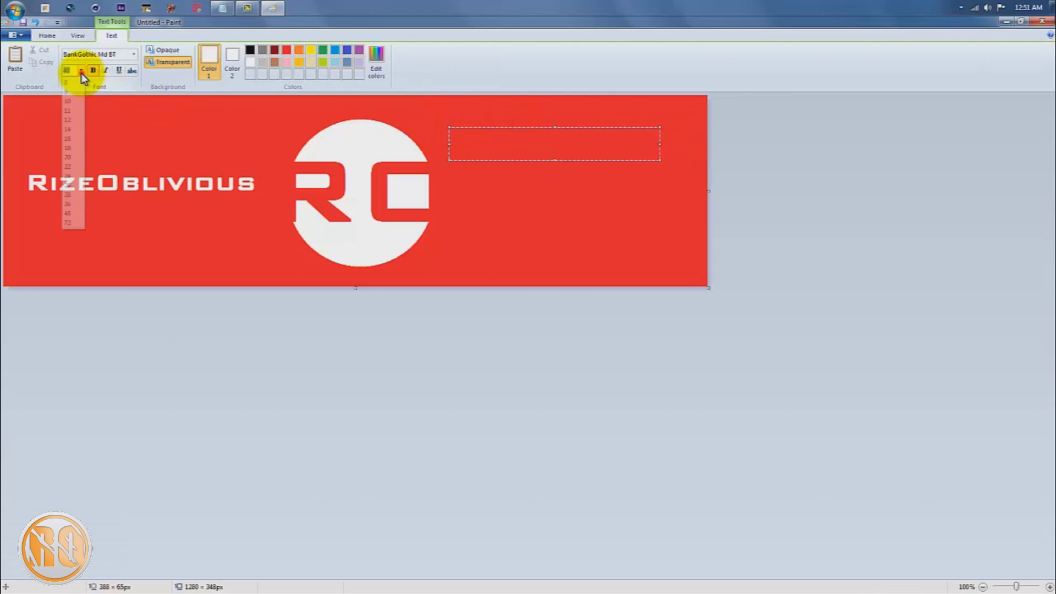
{"action": "left_click", "coordinate": [68, 203]}
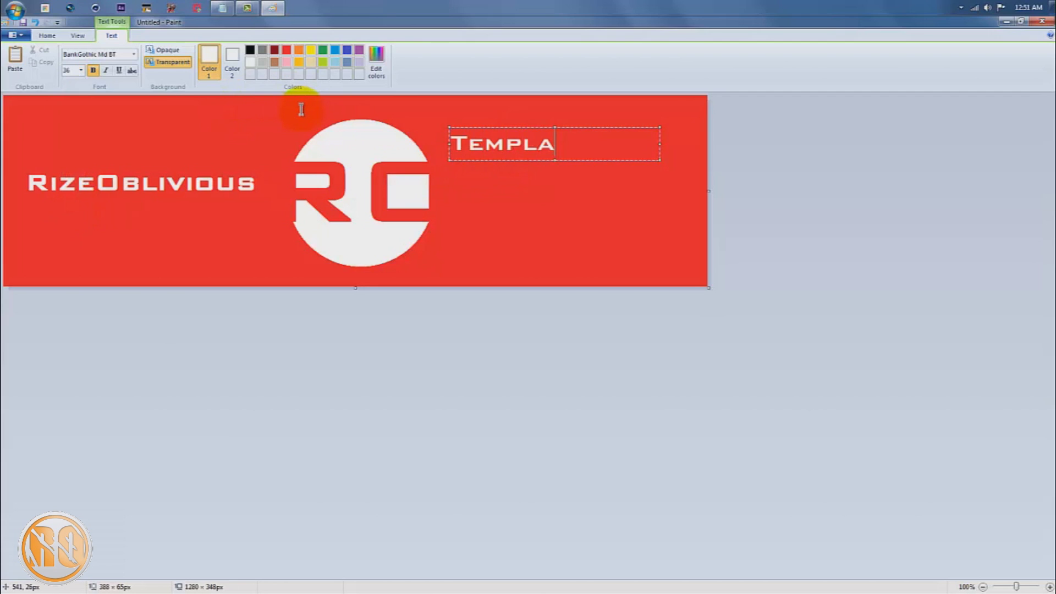
{"action": "key", "text": "Return"}
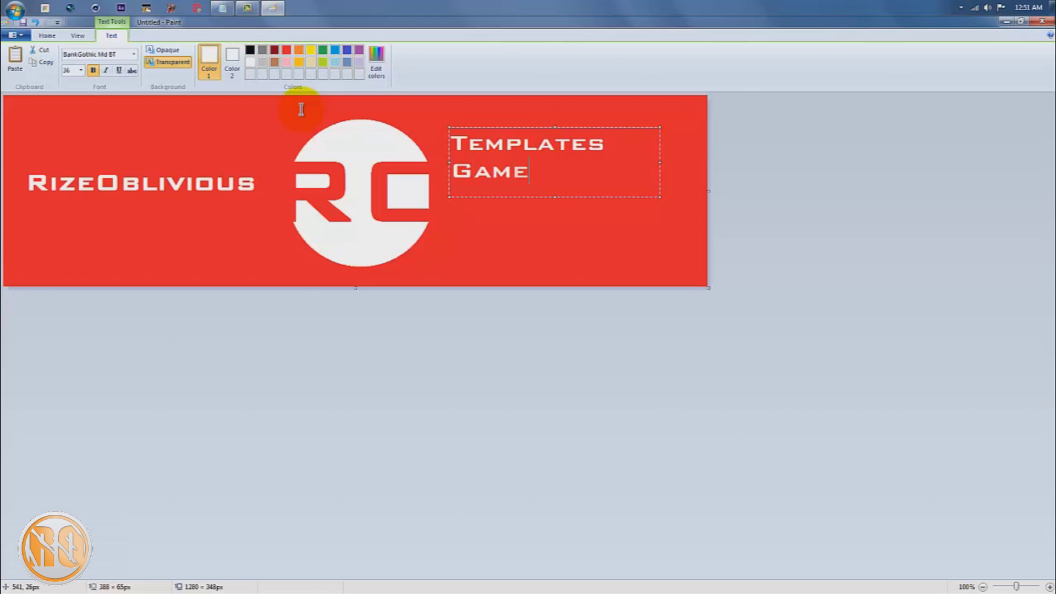
{"action": "key", "text": "Return"}
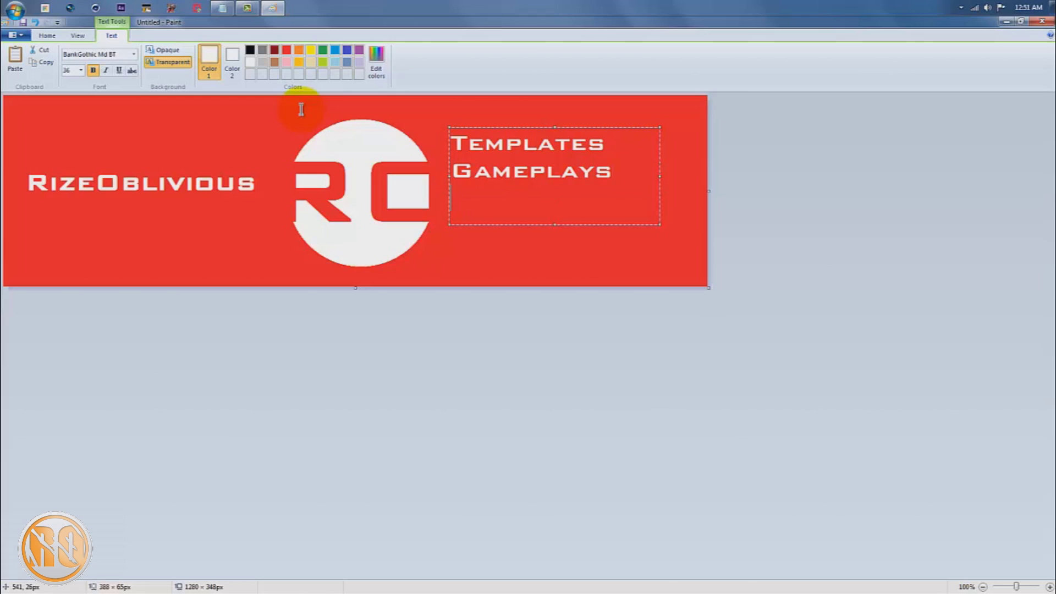
{"action": "key", "text": "BackSpace"}
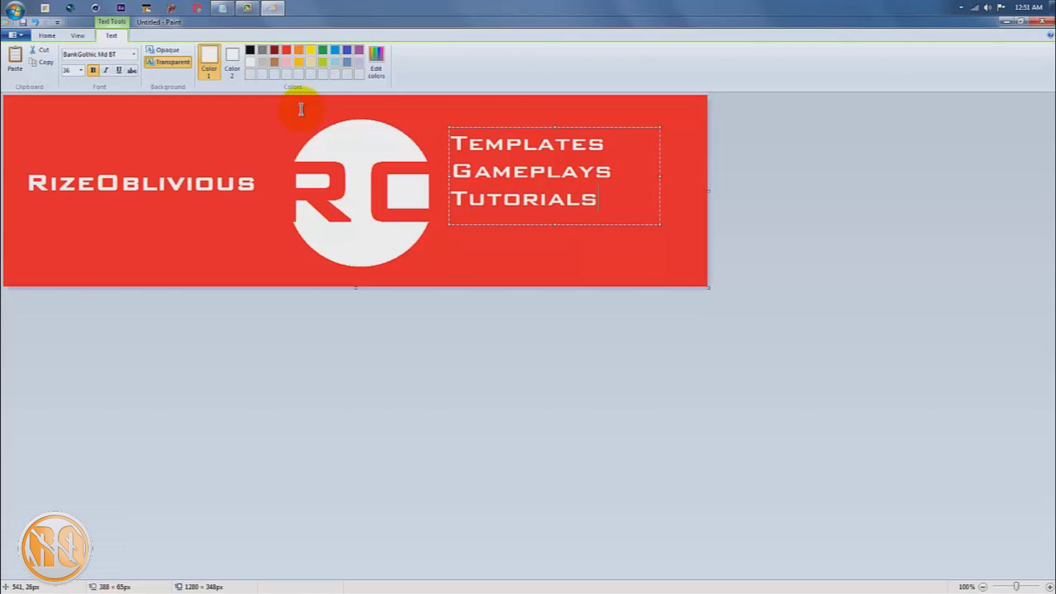
{"action": "mouse_move", "coordinate": [514, 127]}
{"action": "left_mouse_down"}
{"action": "mouse_move", "coordinate": [531, 147]}
{"action": "mouse_move", "coordinate": [527, 137]}
{"action": "left_mouse_up"}
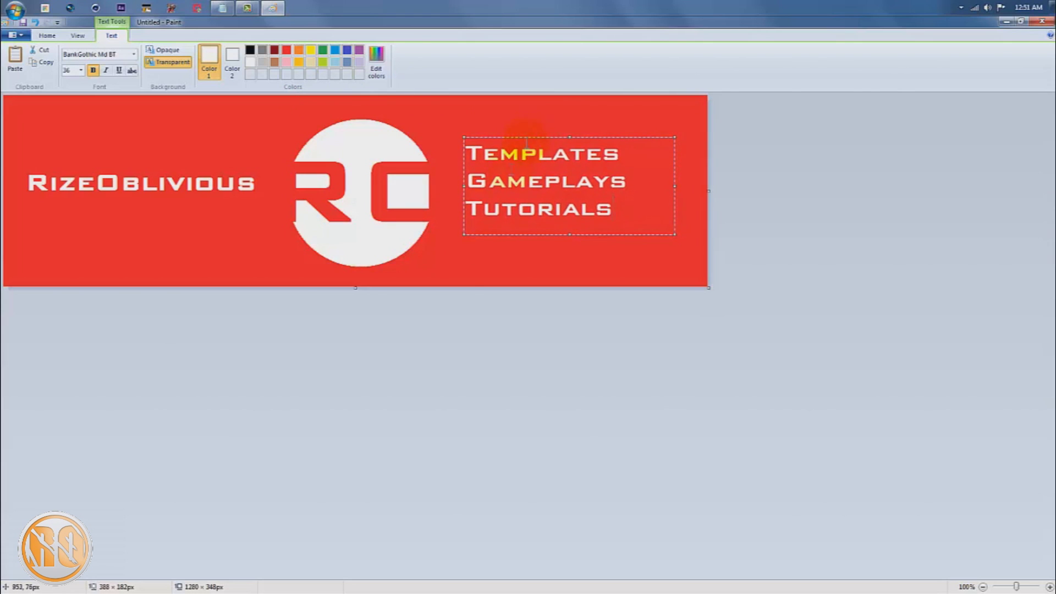
{"action": "left_click", "coordinate": [460, 267]}
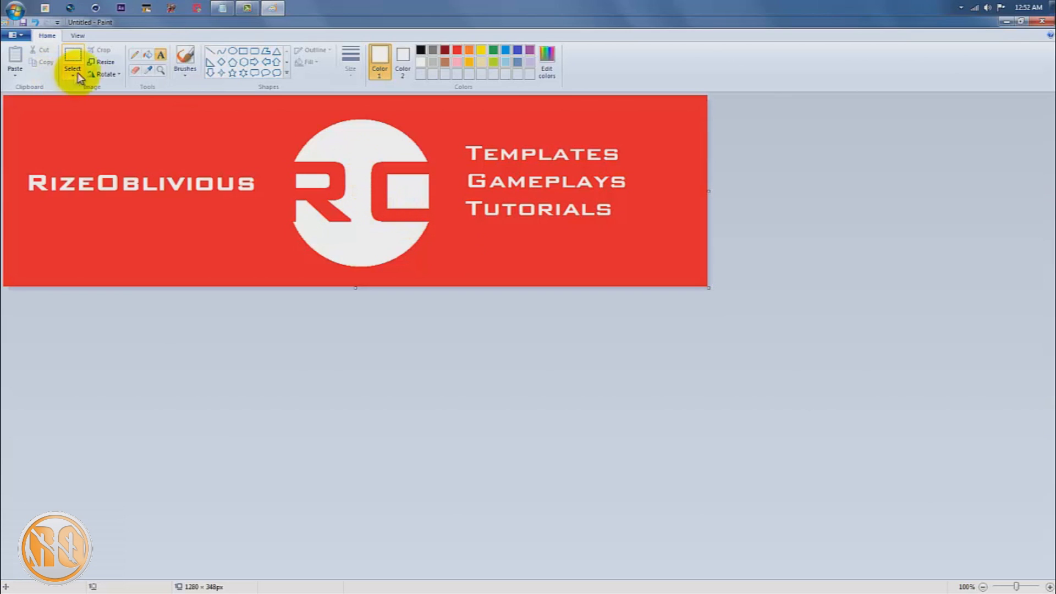
Check the 2120x1193 target in the notes, drag the canvas larger, and zoom to 50%.
{"action": "left_click", "coordinate": [220, 11]}
{"action": "left_click_drag", "start_coordinate": [321, 491], "coordinate": [231, 482]}
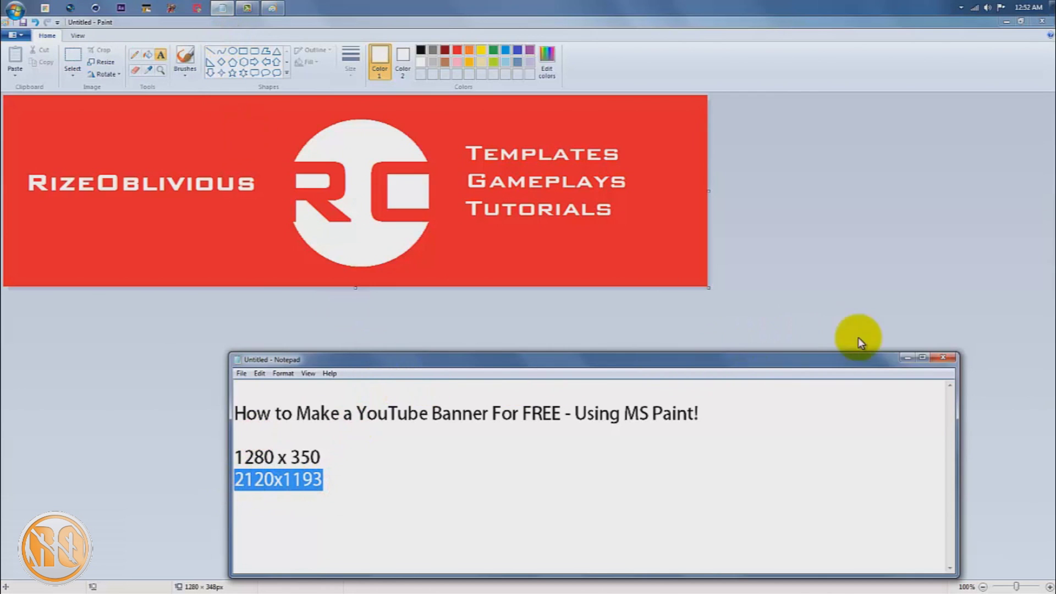
{"action": "left_click", "coordinate": [906, 360]}
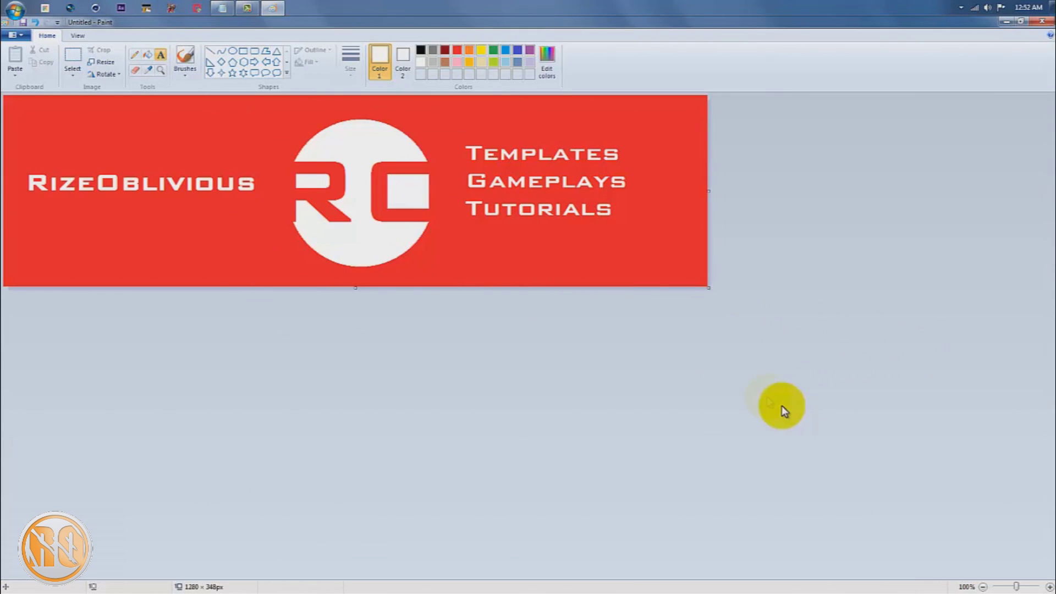
{"action": "left_click_drag", "start_coordinate": [710, 289], "coordinate": [945, 489]}
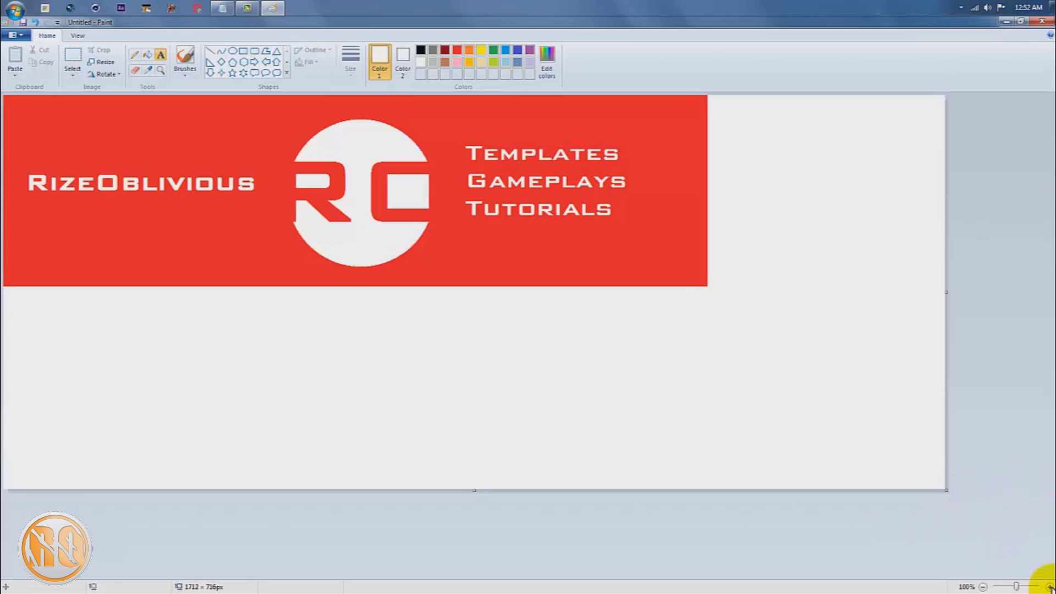
{"action": "left_click", "coordinate": [1050, 587]}
{"action": "left_click", "coordinate": [983, 587]}
{"action": "left_click", "coordinate": [983, 587]}
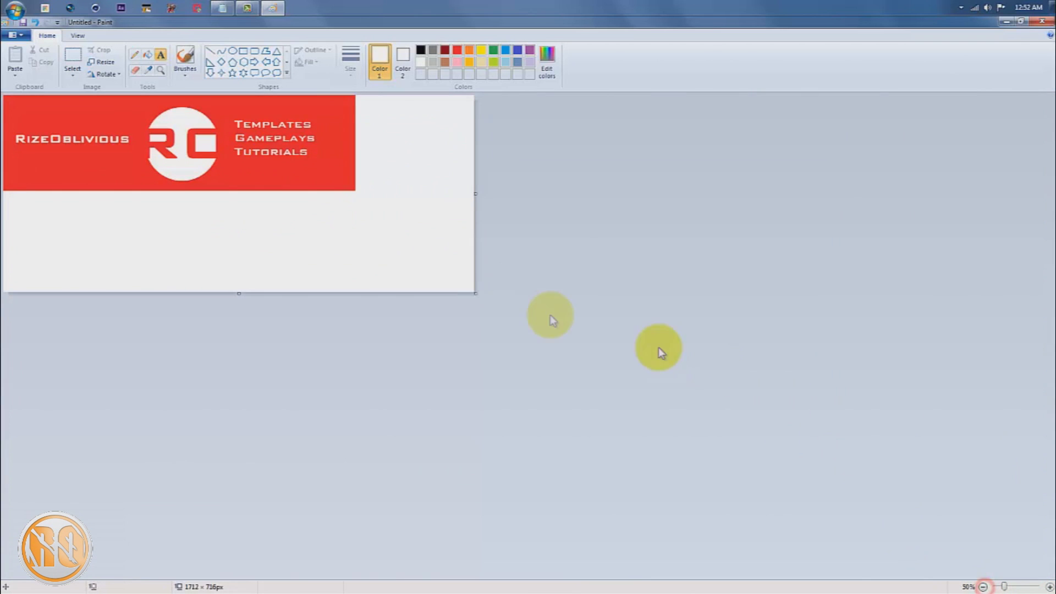
Widen the canvas to 2120 px and make it 1194 px tall.
{"action": "left_click_drag", "start_coordinate": [476, 194], "coordinate": [587, 214]}
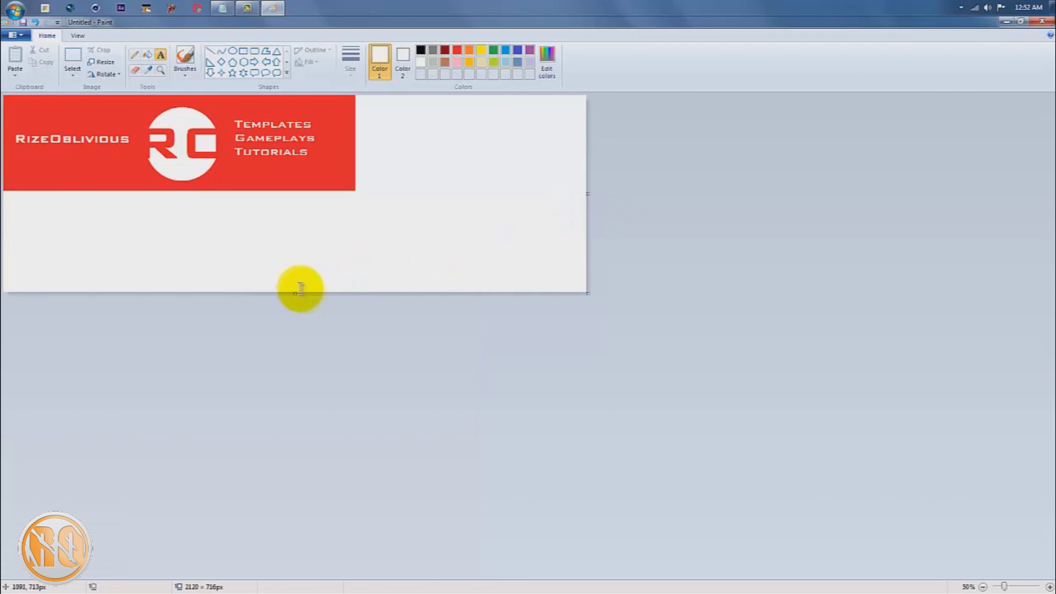
{"action": "left_click", "coordinate": [225, 9]}
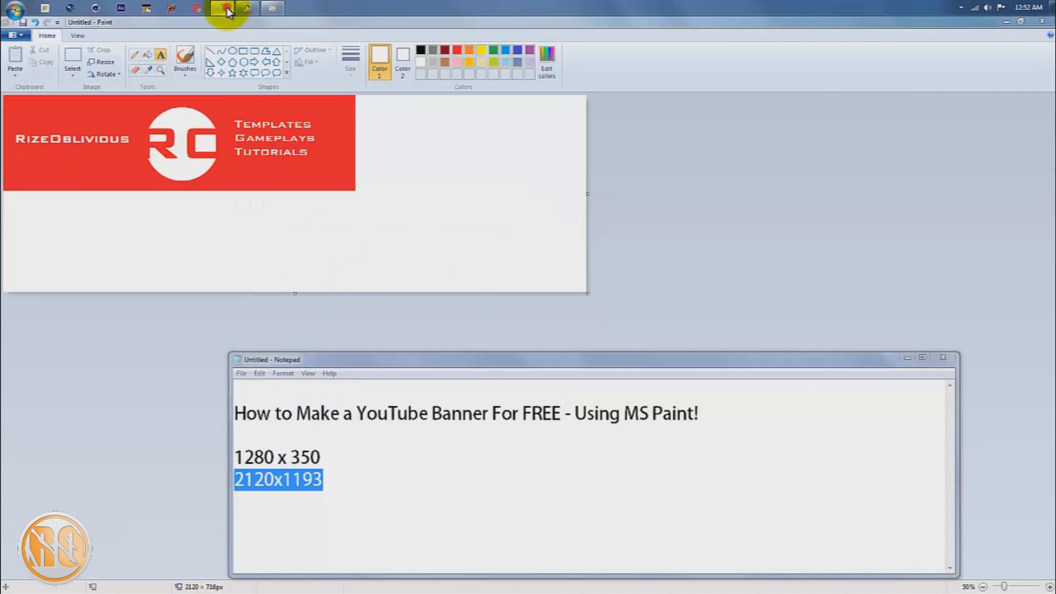
{"action": "left_click", "coordinate": [226, 10]}
{"action": "left_click_drag", "start_coordinate": [295, 293], "coordinate": [284, 424]}
{"action": "left_click", "coordinate": [630, 395]}
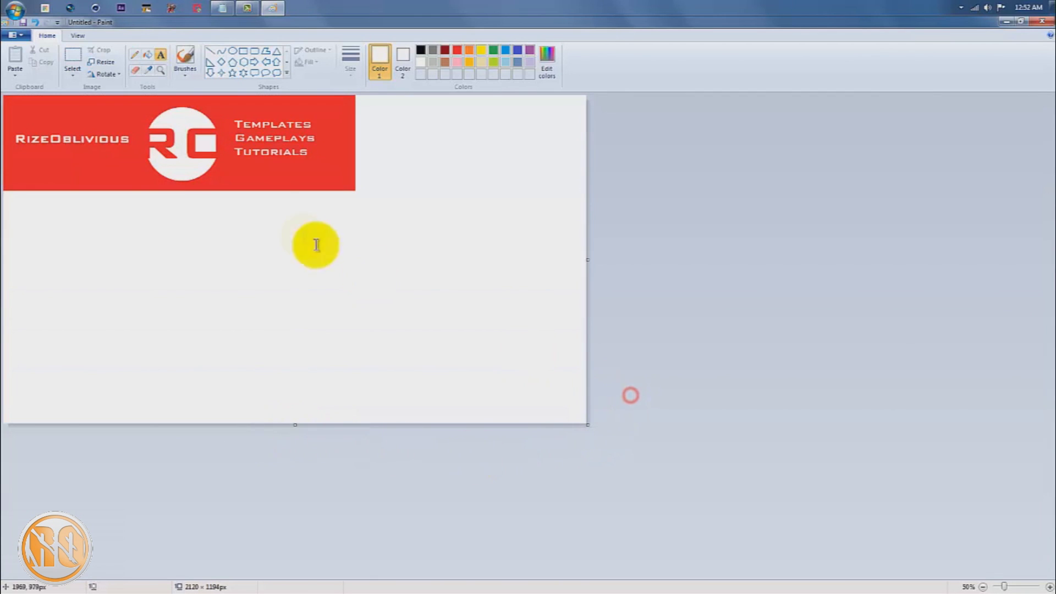
{"action": "left_click", "coordinate": [282, 152]}
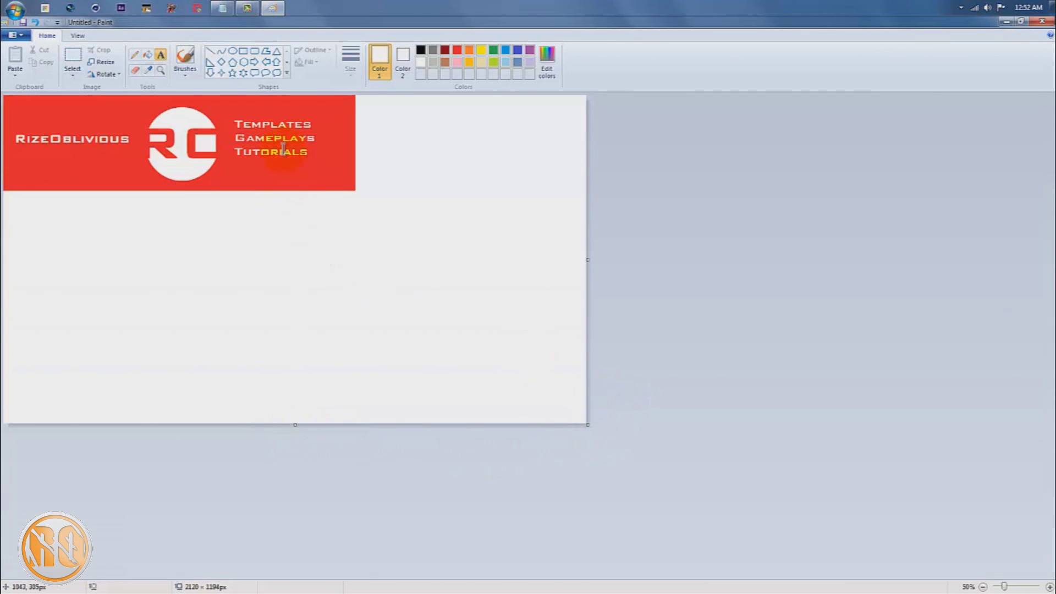
Select the whole banner and move it to the centre of the canvas.
{"action": "left_click", "coordinate": [72, 61]}
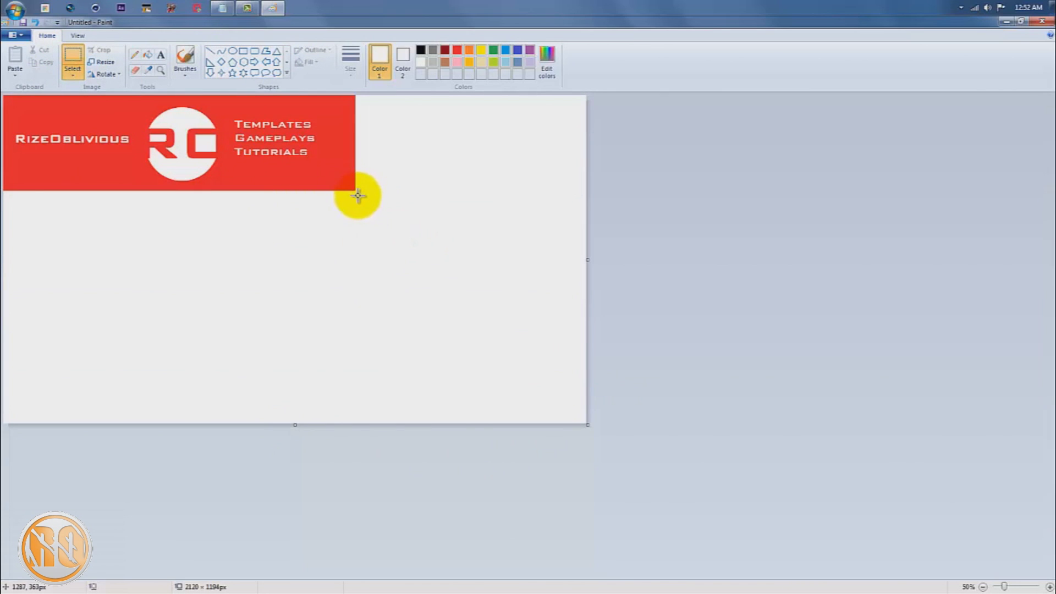
{"action": "left_click_drag", "start_coordinate": [357, 191], "coordinate": [11, 67]}
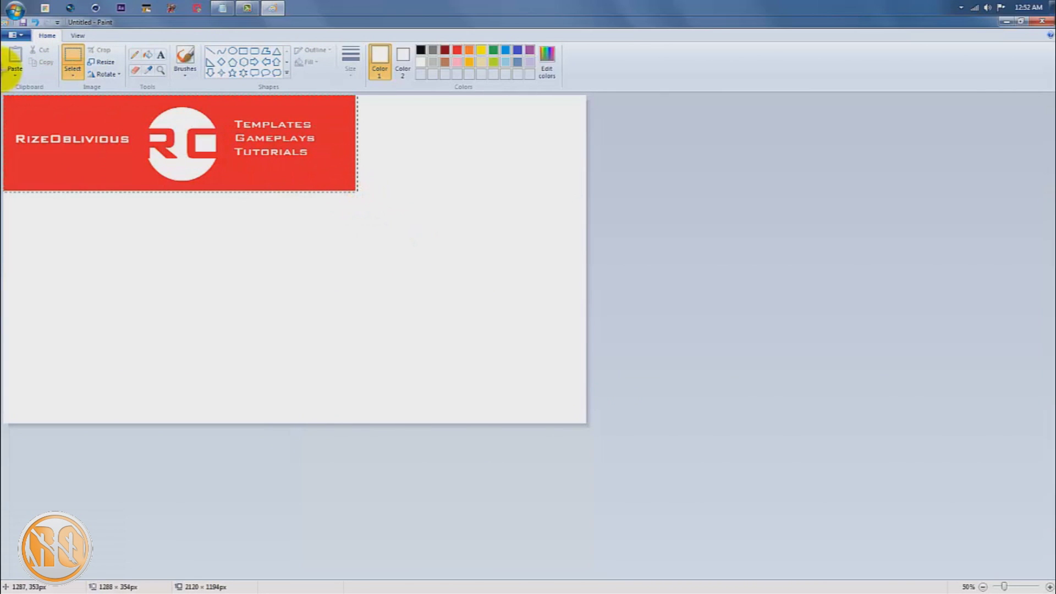
{"action": "left_click_drag", "start_coordinate": [151, 132], "coordinate": [256, 239]}
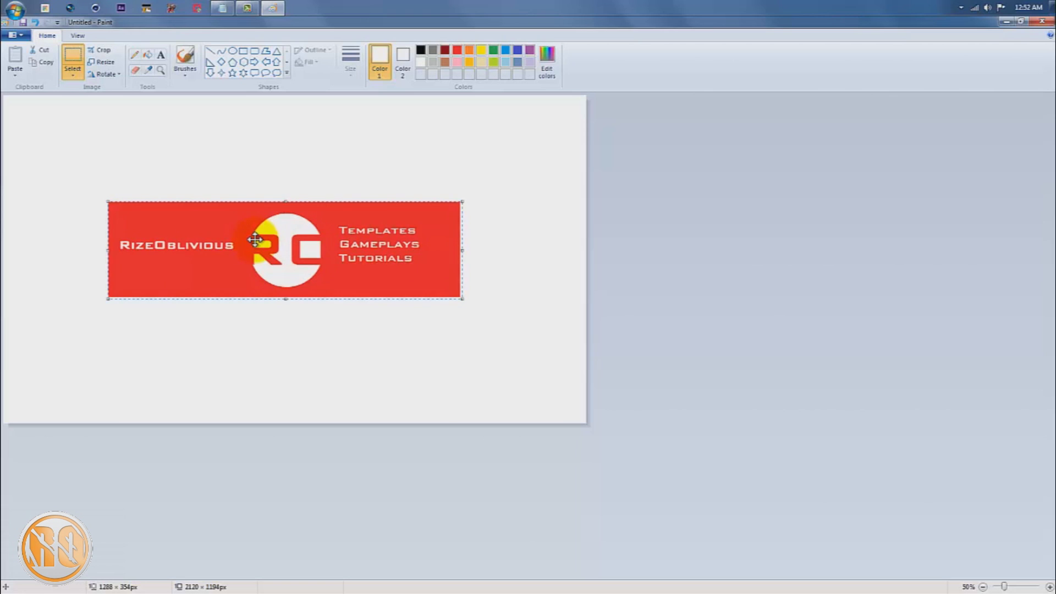
Fill the white background around the banner with red.
{"action": "left_click", "coordinate": [147, 55]}
{"action": "left_click", "coordinate": [458, 51]}
{"action": "left_click", "coordinate": [464, 130]}
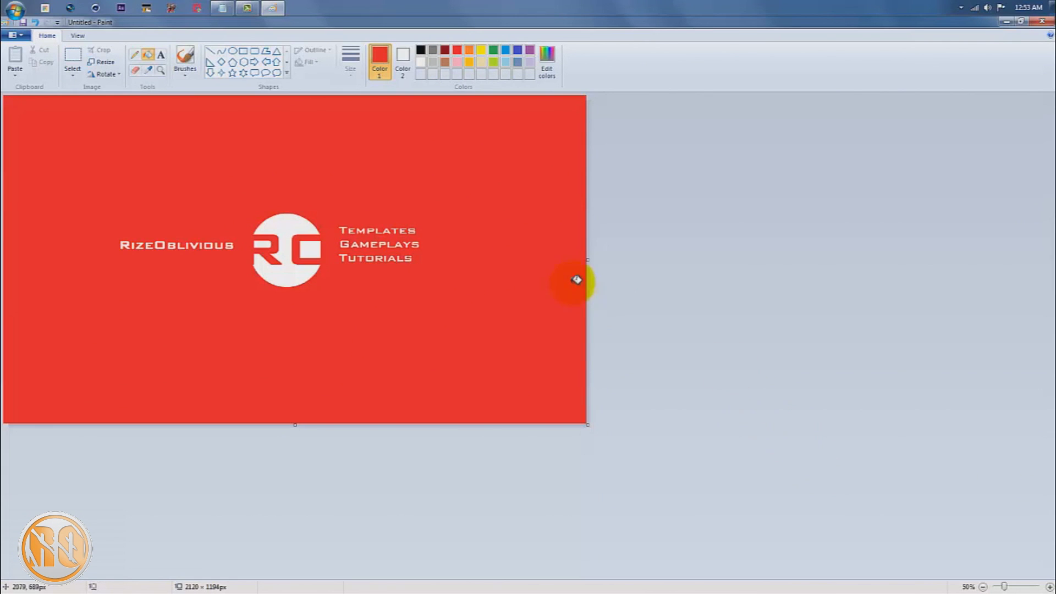
Save the picture as a JPEG file, replacing the file name with 'Youtube Banner'.
{"action": "left_click", "coordinate": [16, 35]}
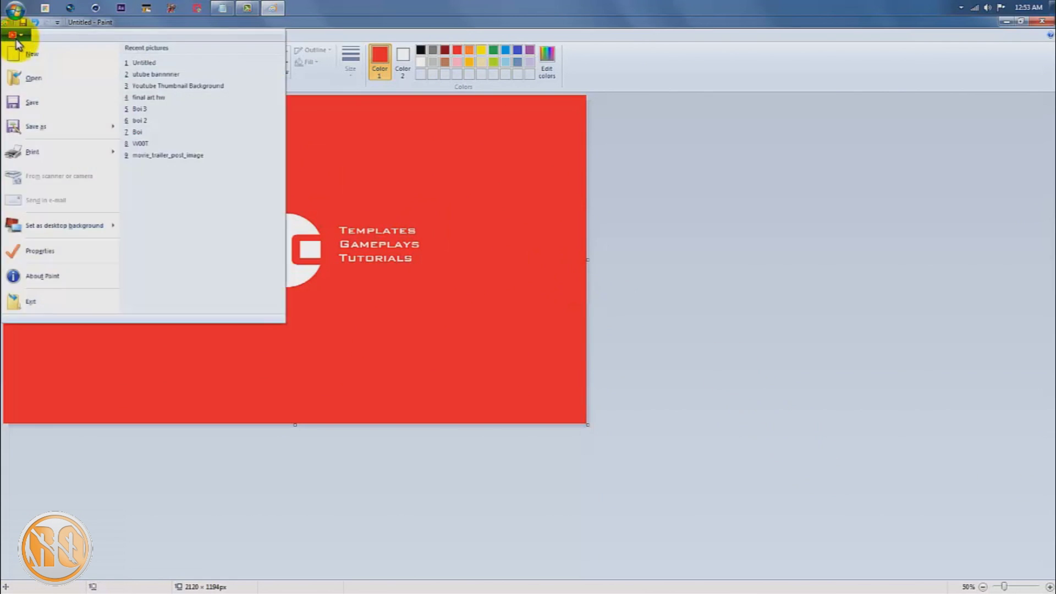
{"action": "left_click", "coordinate": [65, 130]}
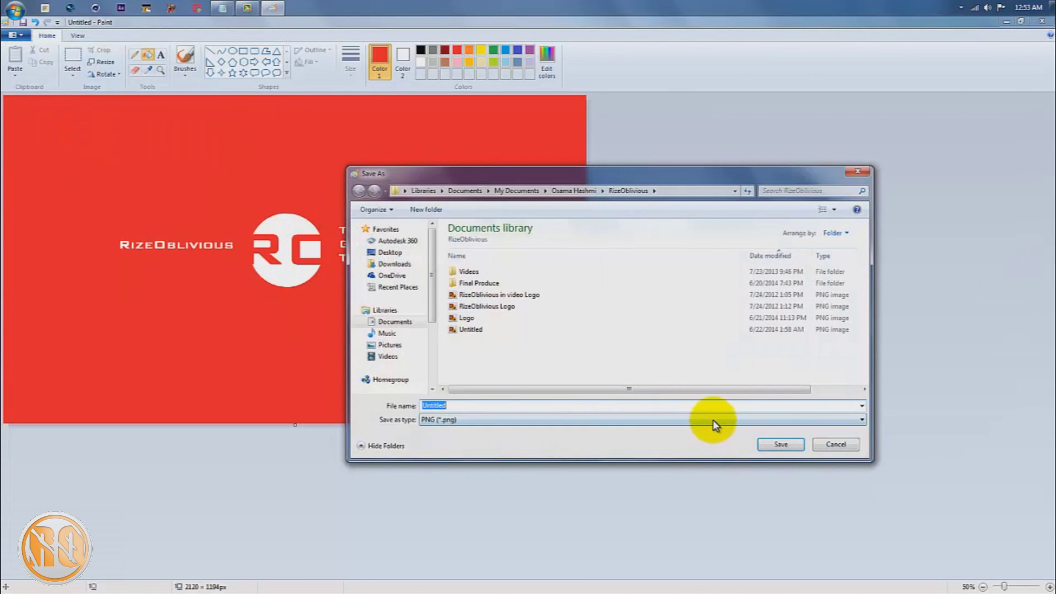
{"action": "left_click", "coordinate": [712, 420]}
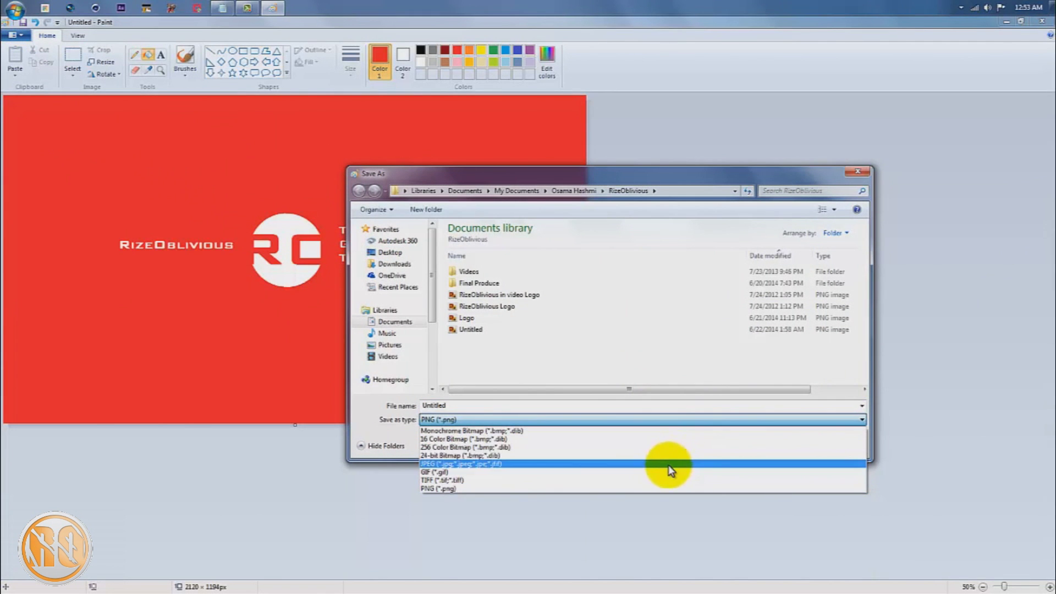
{"action": "left_click", "coordinate": [668, 465]}
{"action": "double_click", "coordinate": [522, 408]}
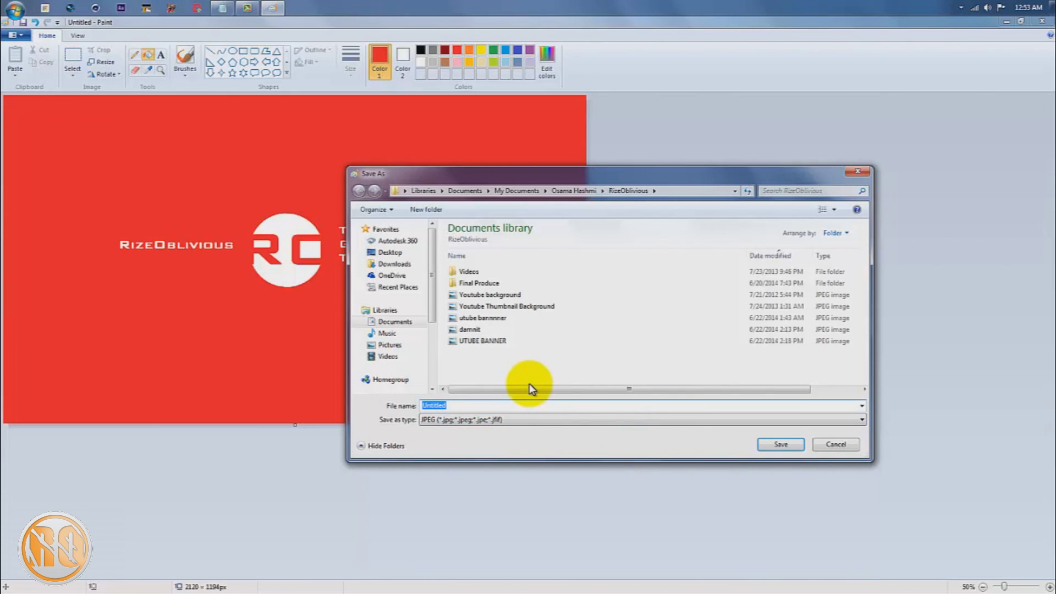
{"action": "type", "text": "Youtube Banner"}
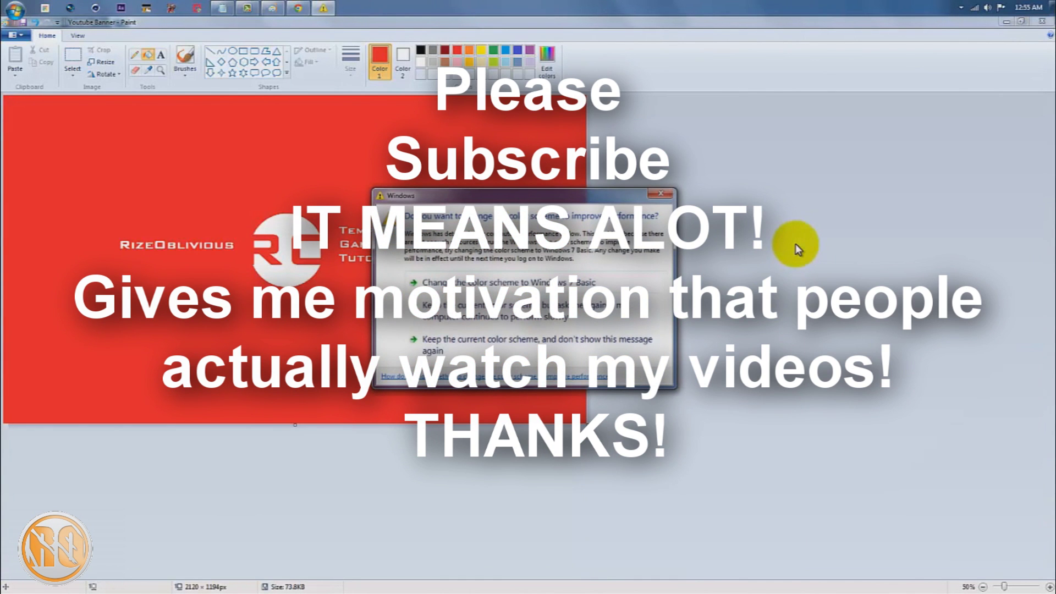
{"action": "left_click", "coordinate": [660, 195]}
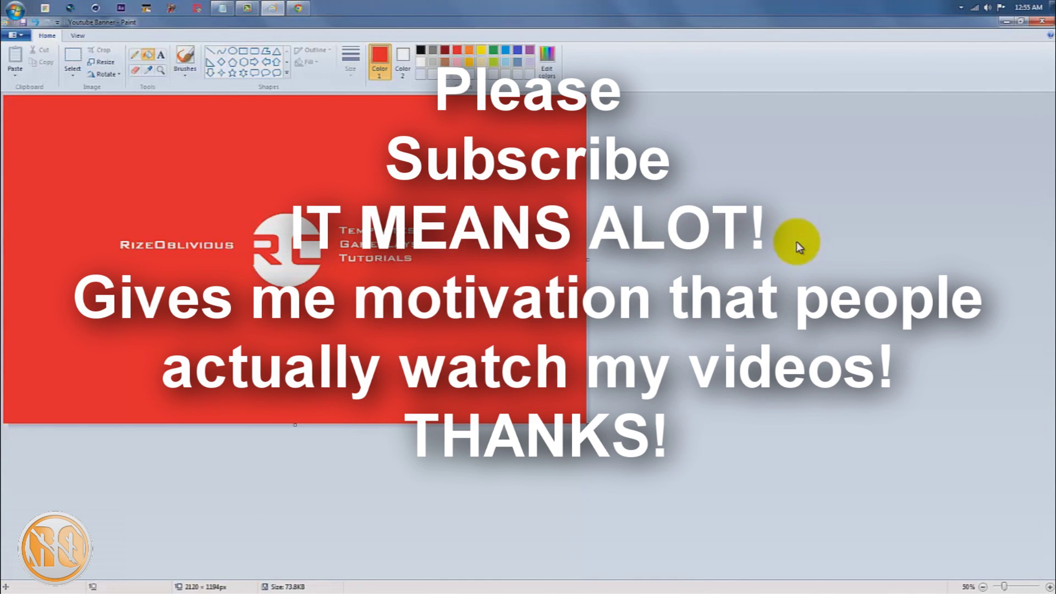